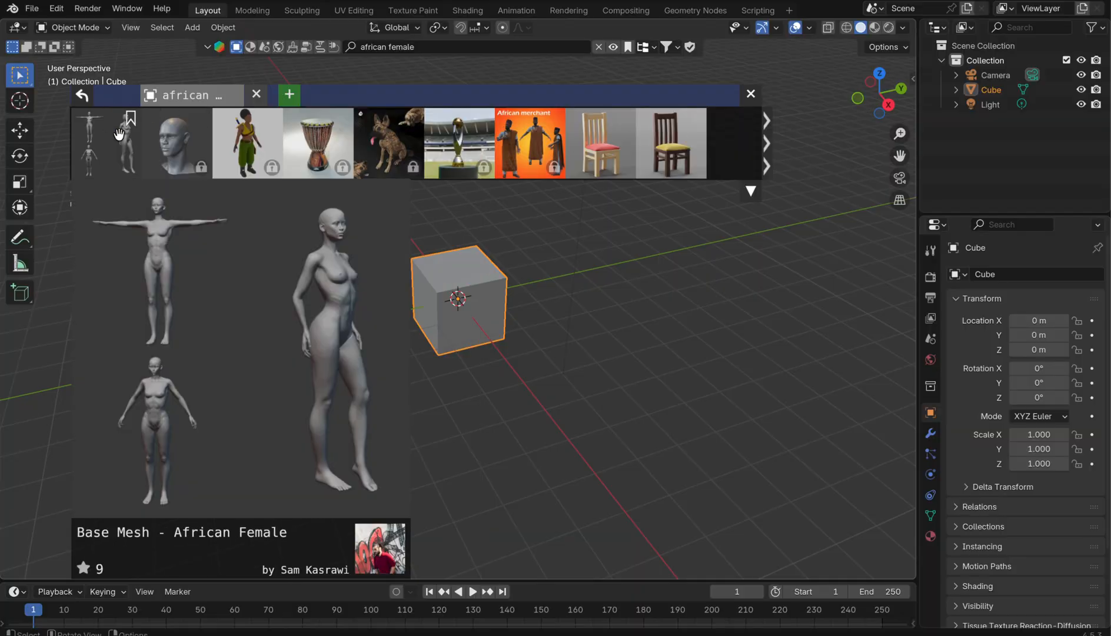
Import the Base Mesh - African Female asset into the scene and delete the default cube
{"action": "left_click", "coordinate": [118, 135]}
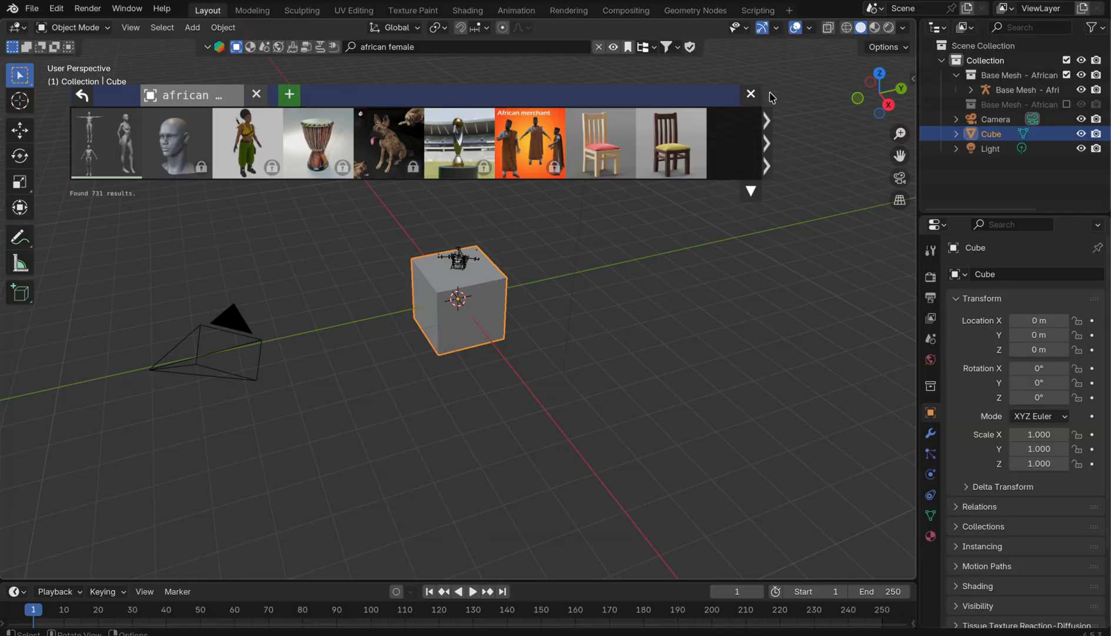
{"action": "left_click", "coordinate": [752, 93]}
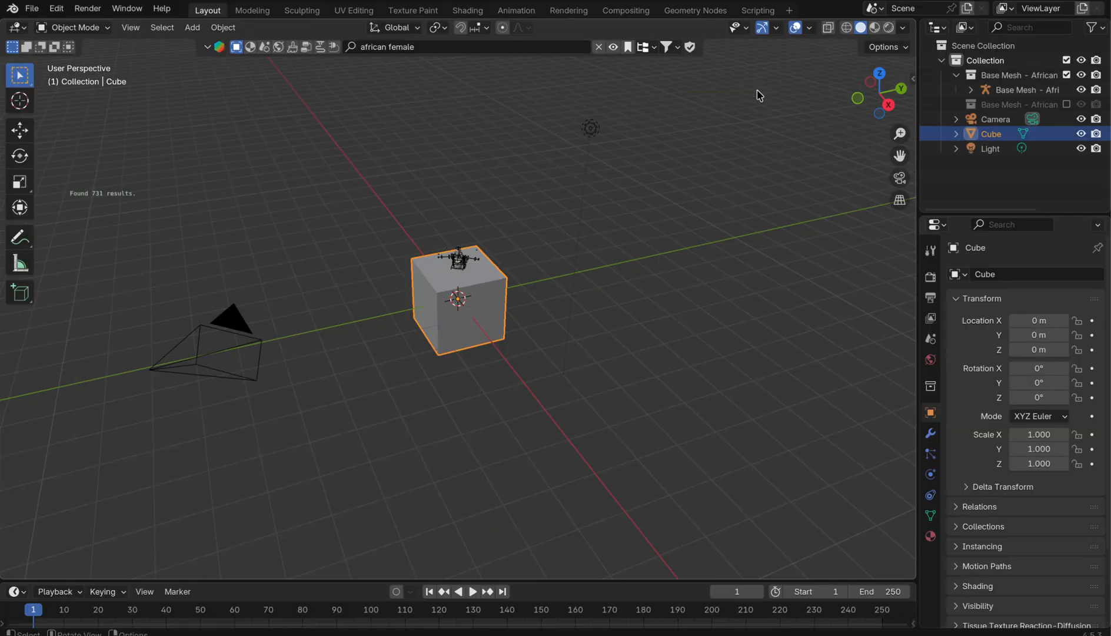
{"action": "key", "text": "x"}
{"action": "left_click", "coordinate": [499, 288]}
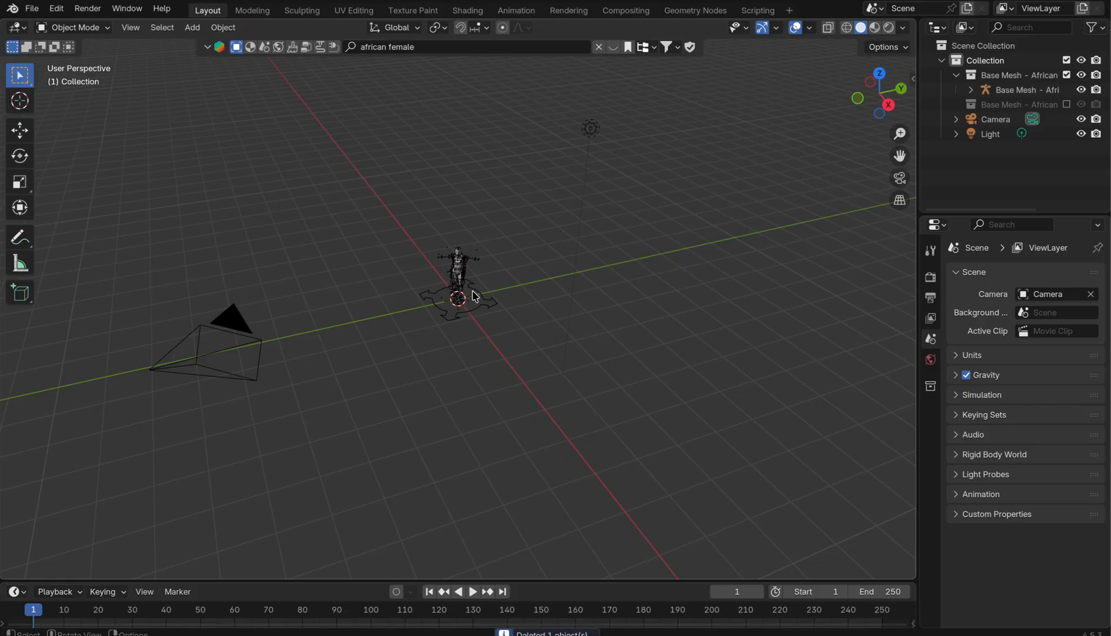
Delete the control rig around the imported female figure, keeping only the body mesh
{"action": "scroll", "coordinate": [471, 291], "scroll_direction": "up", "scroll_amount": 5}
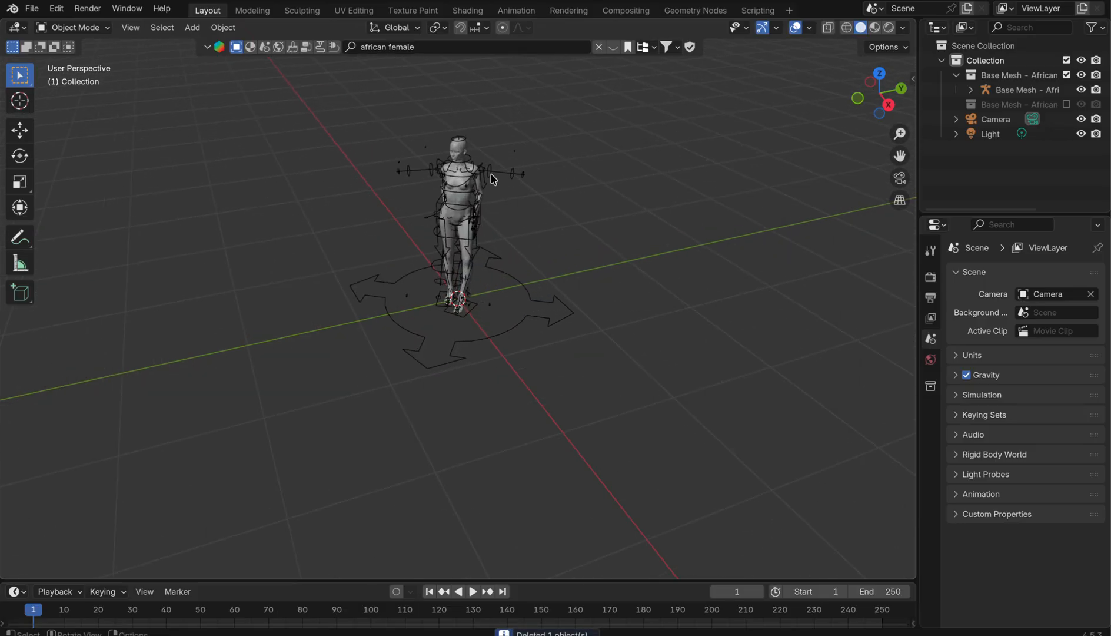
{"action": "left_click", "coordinate": [487, 176]}
{"action": "key", "text": "x"}
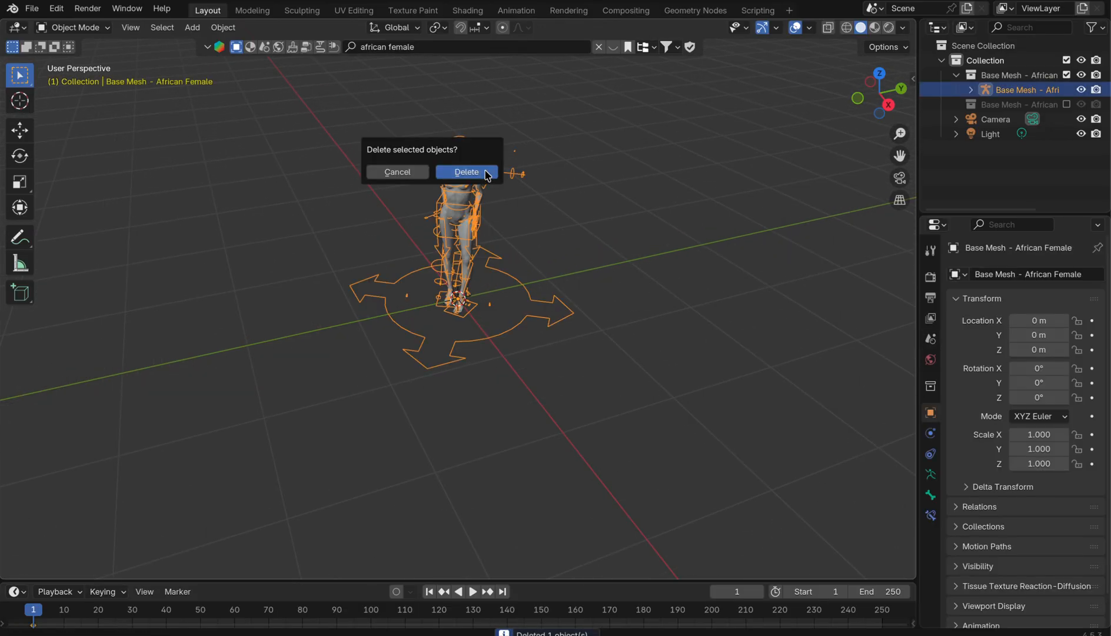
{"action": "left_click", "coordinate": [487, 175]}
Add a mesh circle around the figure's feet and scale it down to about 0.156
{"action": "middle_click_drag", "start_coordinate": [439, 258], "coordinate": [439, 258]}
{"action": "scroll", "coordinate": [441, 262], "scroll_direction": "up", "scroll_amount": 3}
{"action": "scroll", "coordinate": [441, 262], "scroll_direction": "down", "scroll_amount": 4}
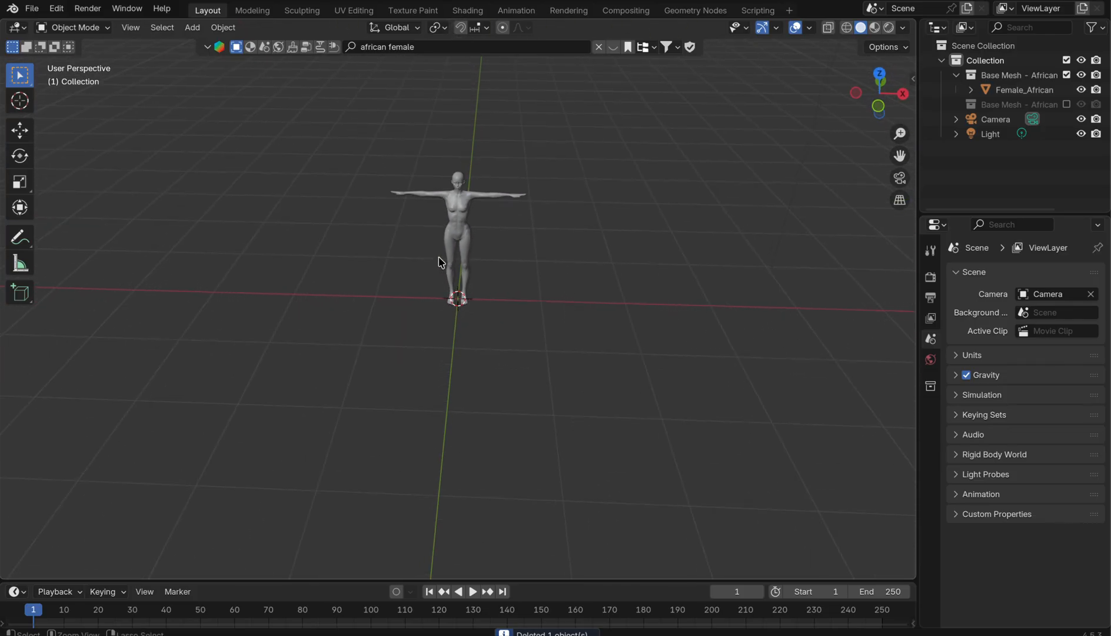
{"action": "scroll", "coordinate": [442, 262], "scroll_direction": "up", "scroll_amount": 2}
{"action": "scroll", "coordinate": [442, 262], "scroll_direction": "up", "scroll_amount": 4}
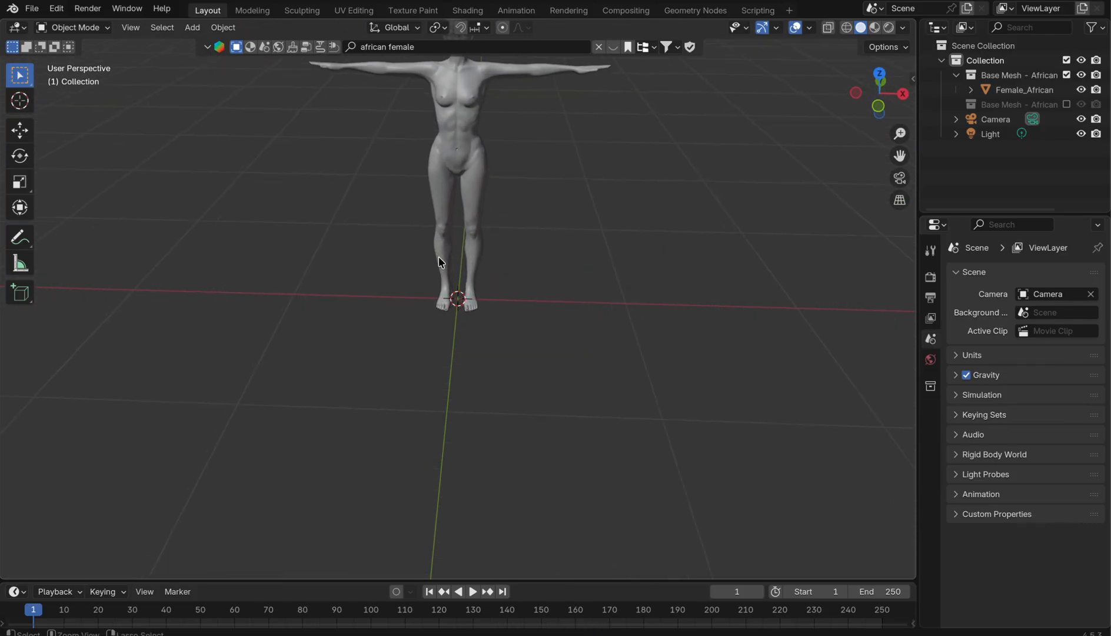
{"action": "left_click_drag", "start_coordinate": [900, 155], "coordinate": [930, 420]}
{"action": "scroll", "coordinate": [620, 295], "scroll_direction": "up", "scroll_amount": 3, "text": "ctrl"}
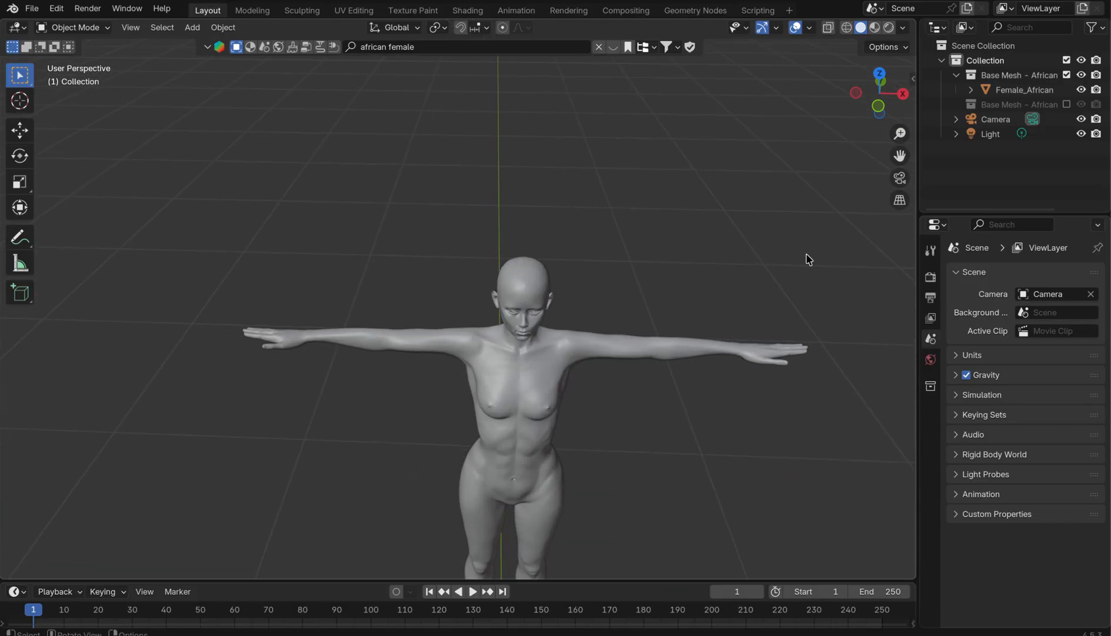
{"action": "left_click_drag", "start_coordinate": [899, 157], "coordinate": [900, 0]}
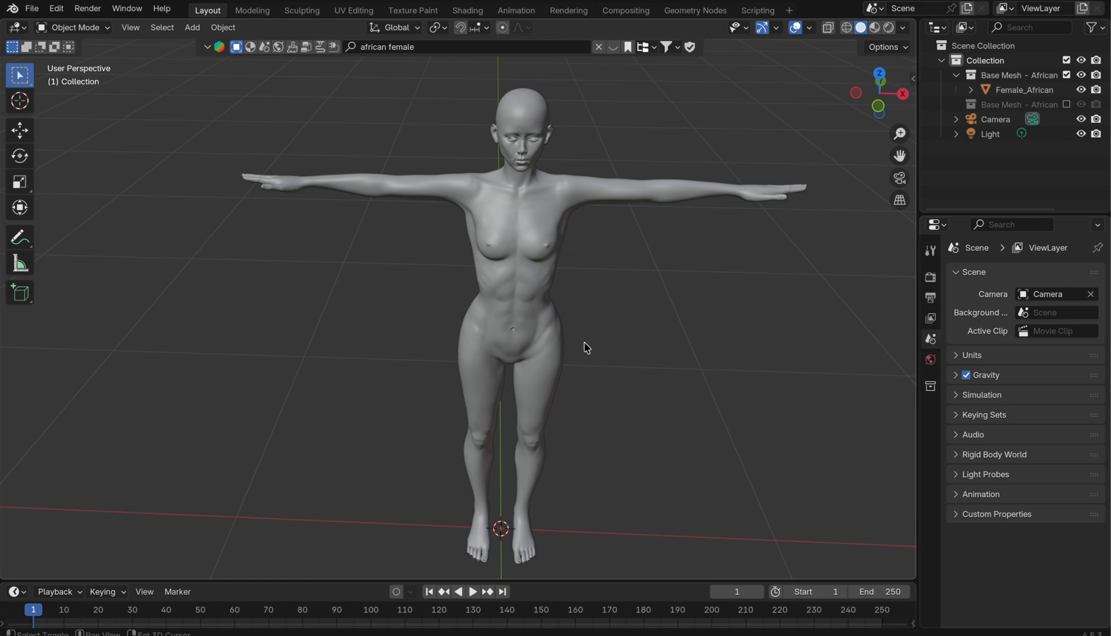
{"action": "key", "text": "shift+a"}
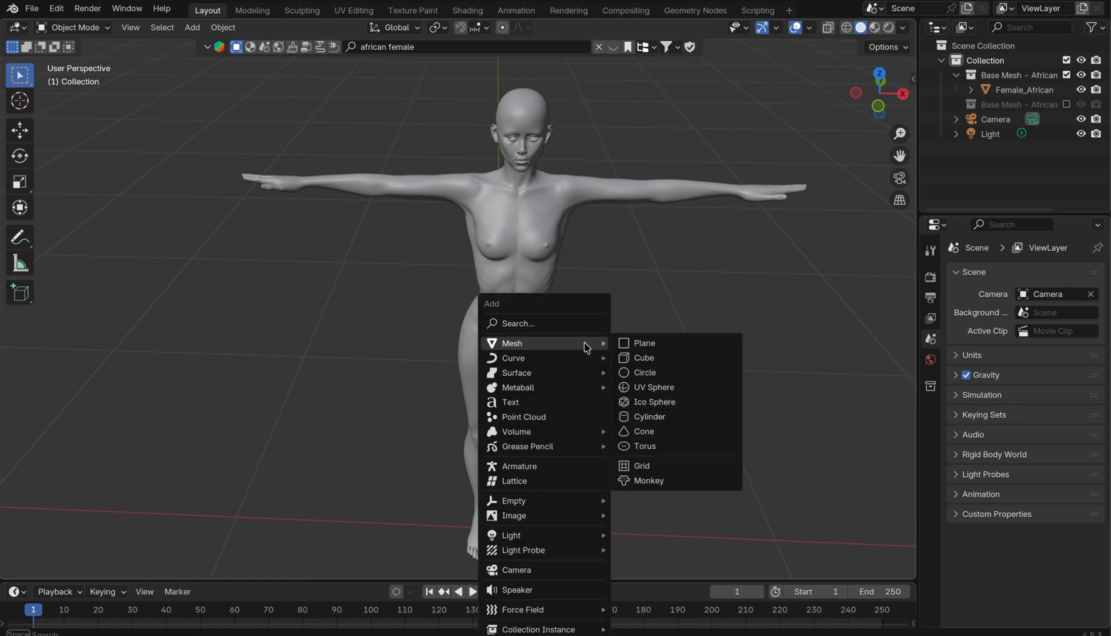
{"action": "left_click", "coordinate": [661, 379]}
{"action": "key", "text": "s"}
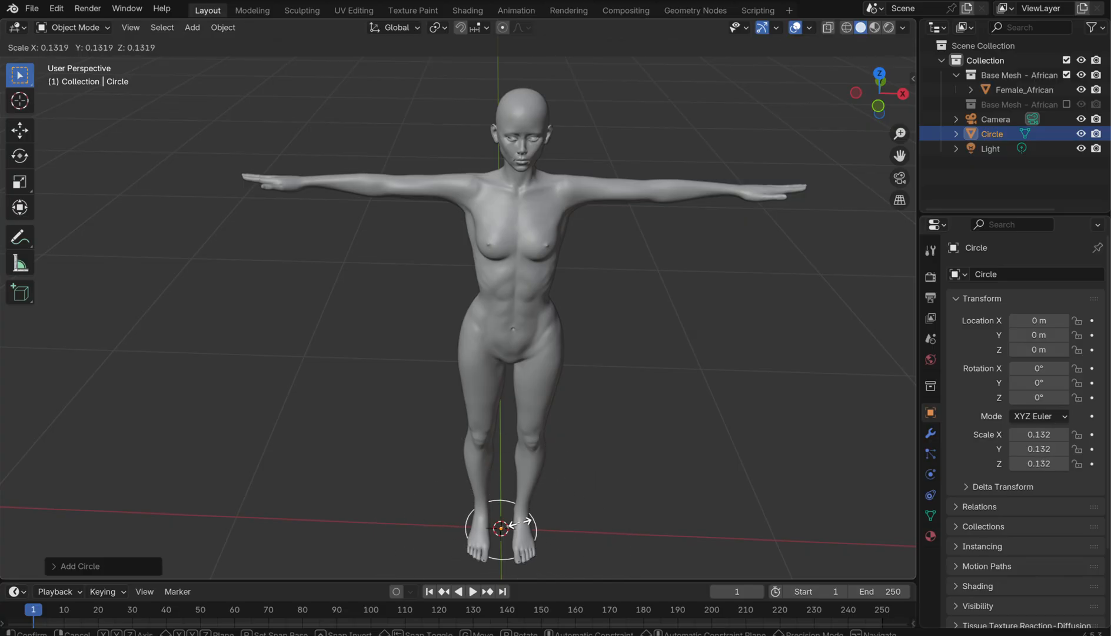
{"action": "left_click", "coordinate": [524, 525]}
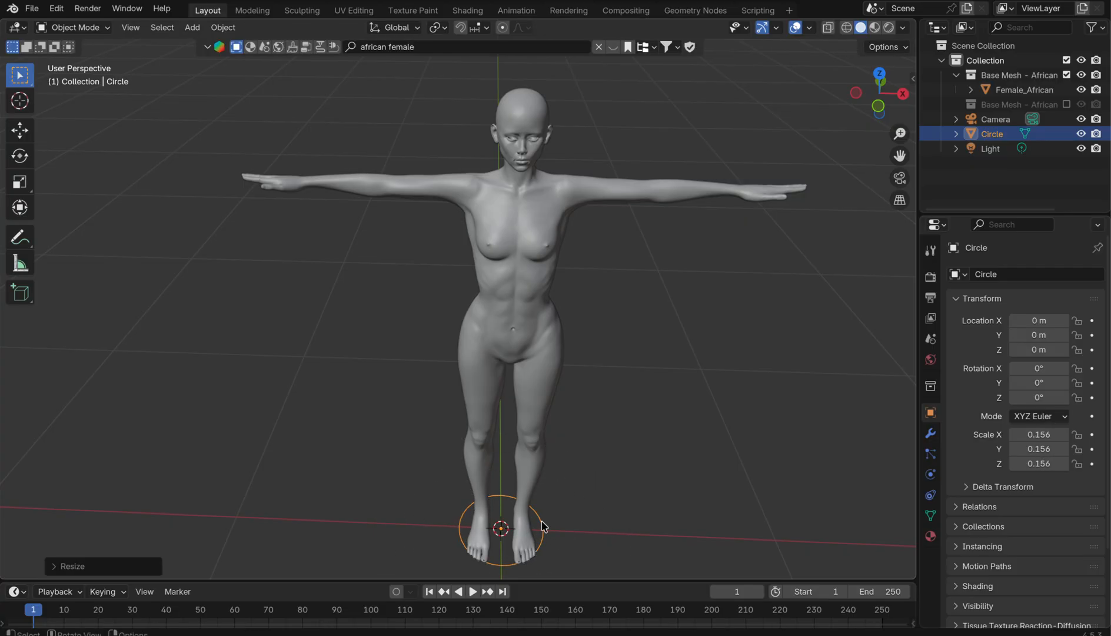
Raise the circle vertically from the feet to waist height, at Z about 1.004 m
{"action": "left_click", "coordinate": [20, 134]}
{"action": "middle_click_drag", "start_coordinate": [588, 436], "coordinate": [588, 435]}
{"action": "left_click_drag", "start_coordinate": [438, 502], "coordinate": [436, 194]}
{"action": "middle_click_drag", "start_coordinate": [436, 196], "coordinate": [438, 197]}
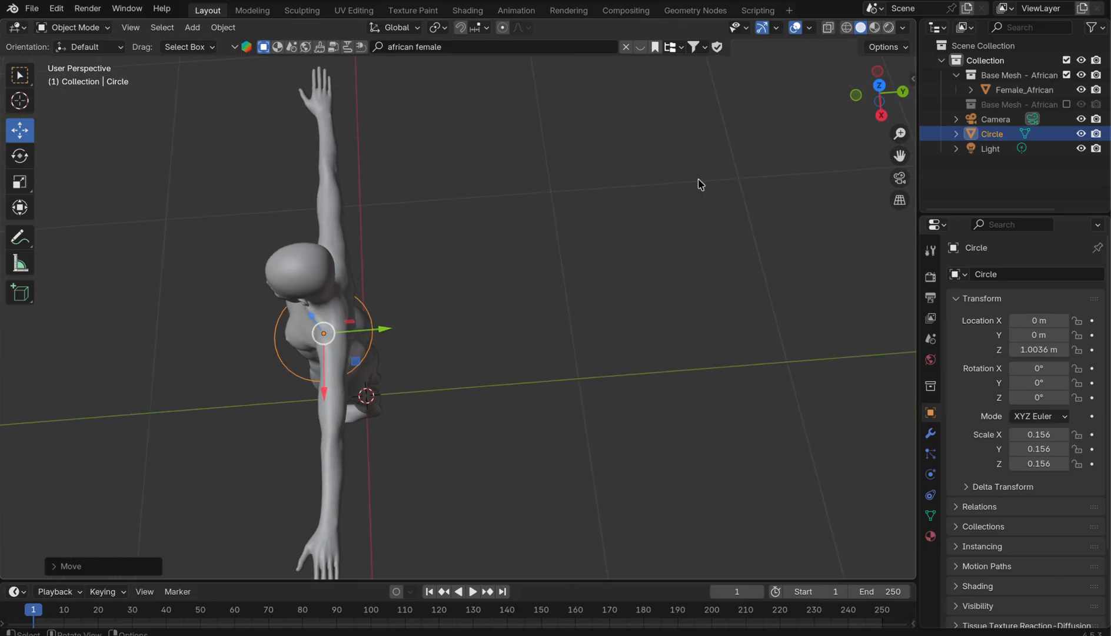
From the top view, shift the circle along Y to about 0.027 m and scale it down to about 0.119
{"action": "left_click", "coordinate": [879, 86]}
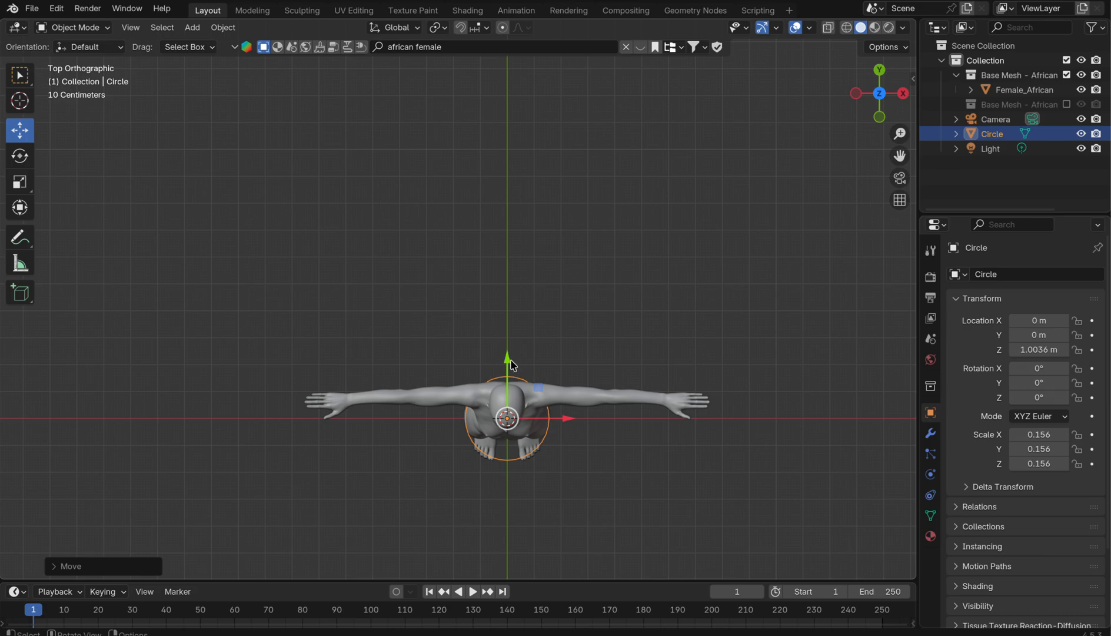
{"action": "left_click_drag", "start_coordinate": [511, 365], "coordinate": [512, 354]}
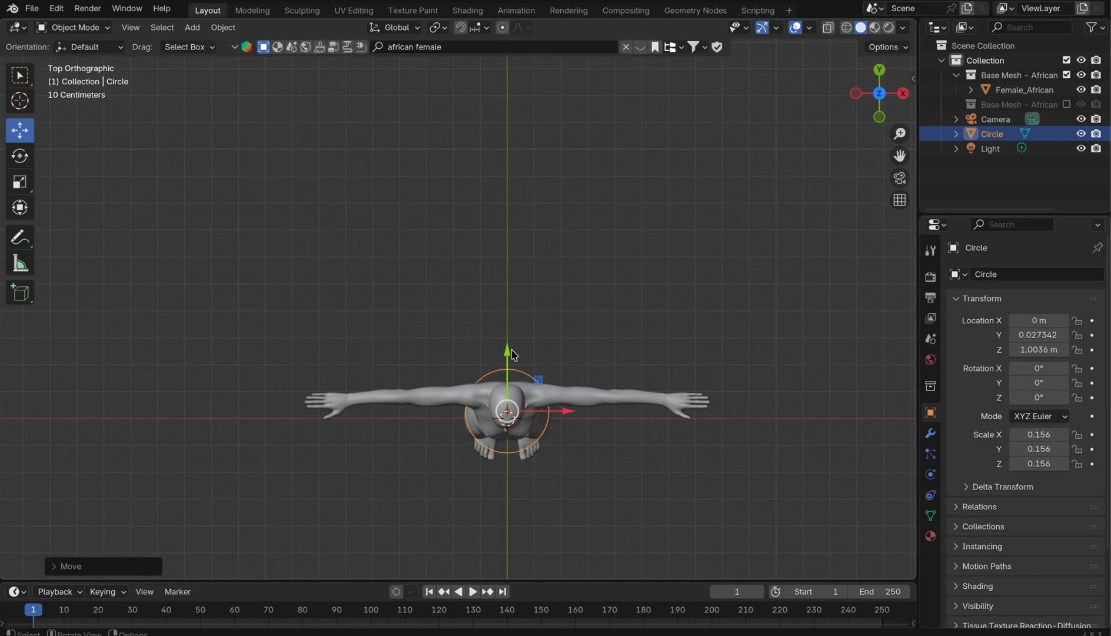
{"action": "key", "text": "s"}
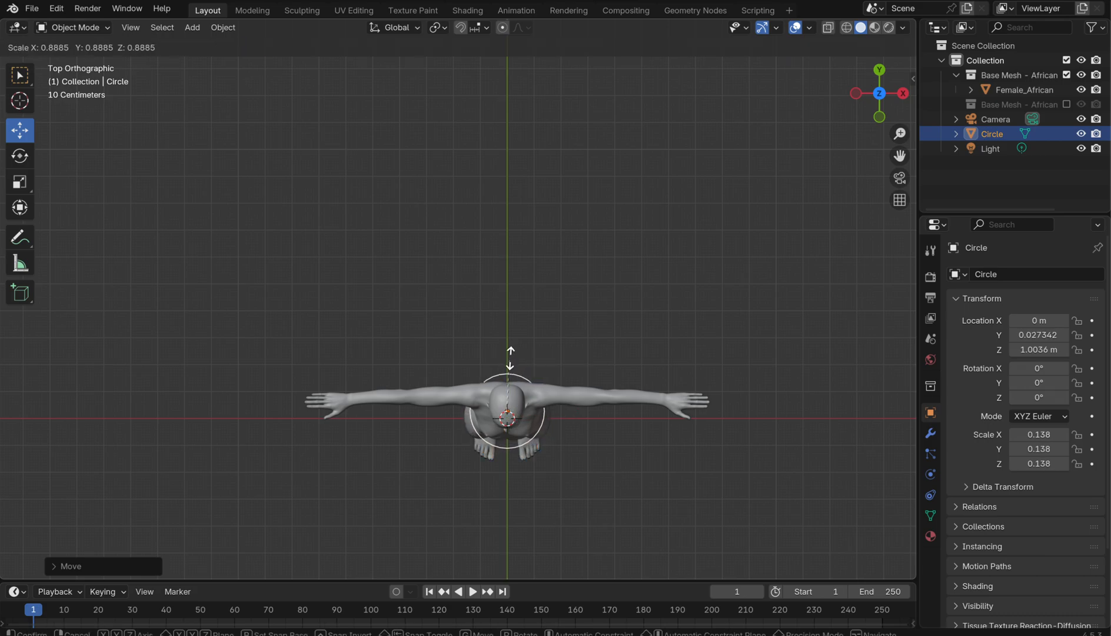
{"action": "left_click", "coordinate": [509, 364]}
{"action": "middle_click_drag", "start_coordinate": [542, 509], "coordinate": [544, 513]}
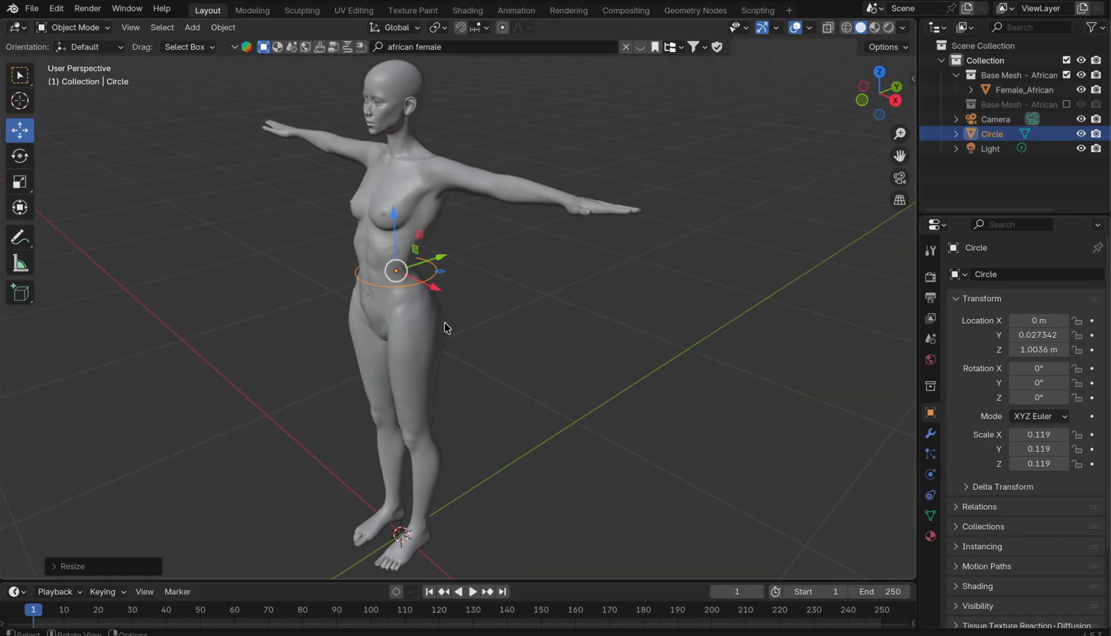
Fit the circle closer to the waist, at Y about 0.005 m and Z about 1.024 m, with a scale of about 0.096
{"action": "left_click_drag", "start_coordinate": [444, 262], "coordinate": [433, 263]}
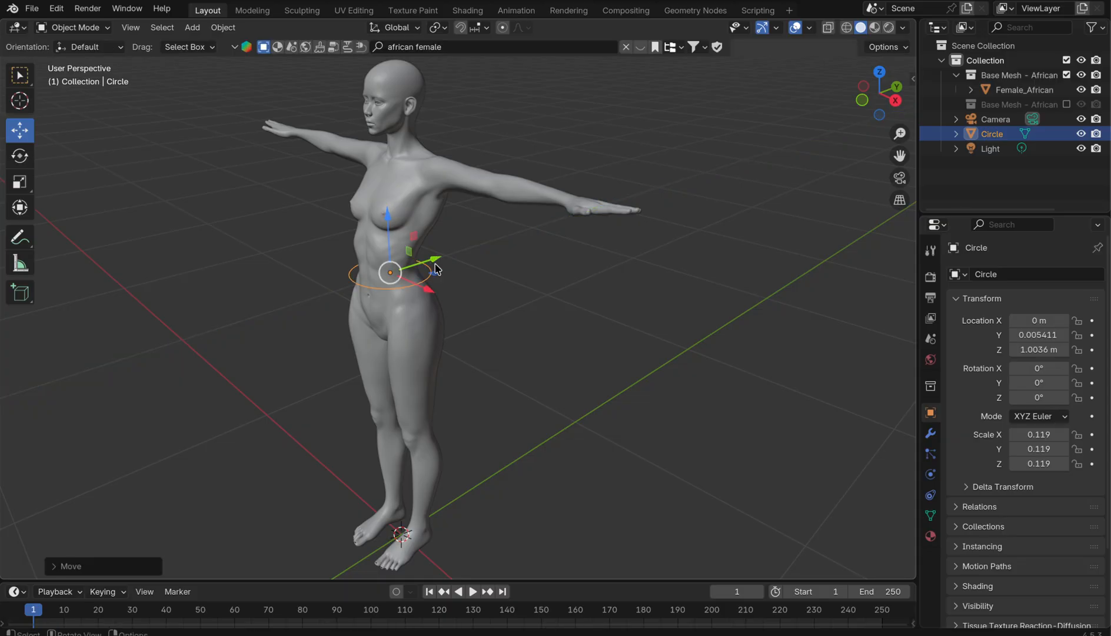
{"action": "key", "text": "s"}
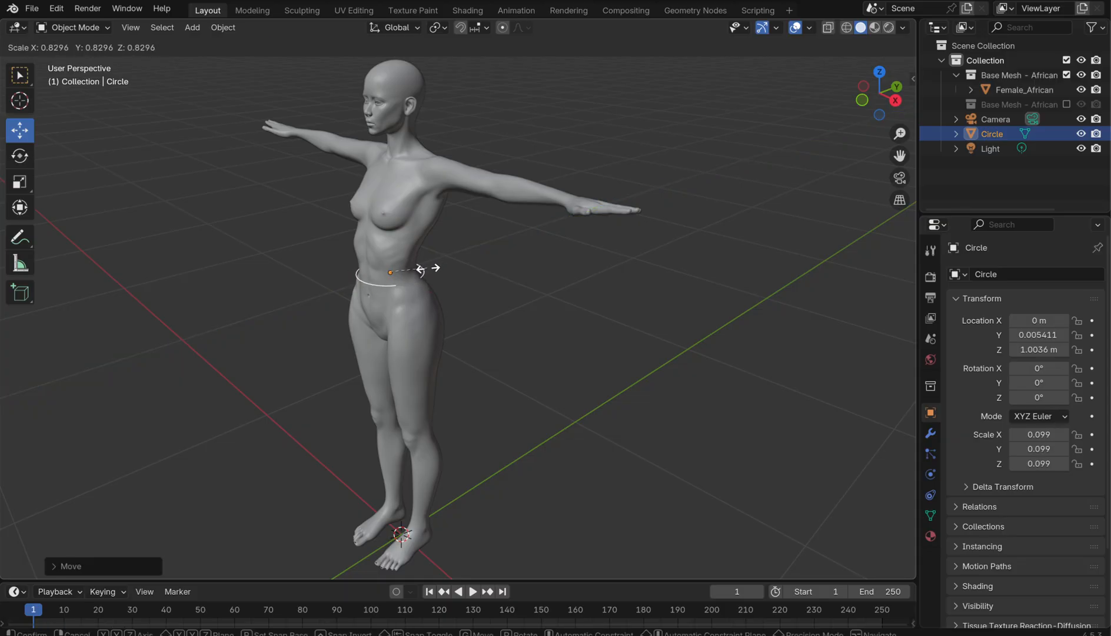
{"action": "left_click", "coordinate": [429, 265]}
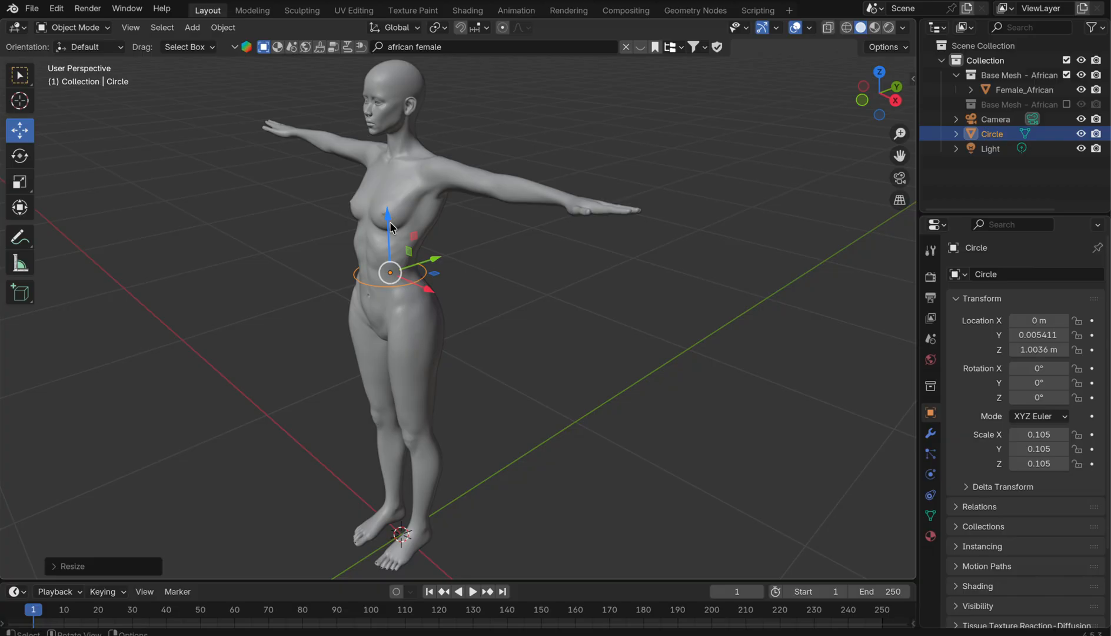
{"action": "left_click_drag", "start_coordinate": [389, 221], "coordinate": [414, 231]}
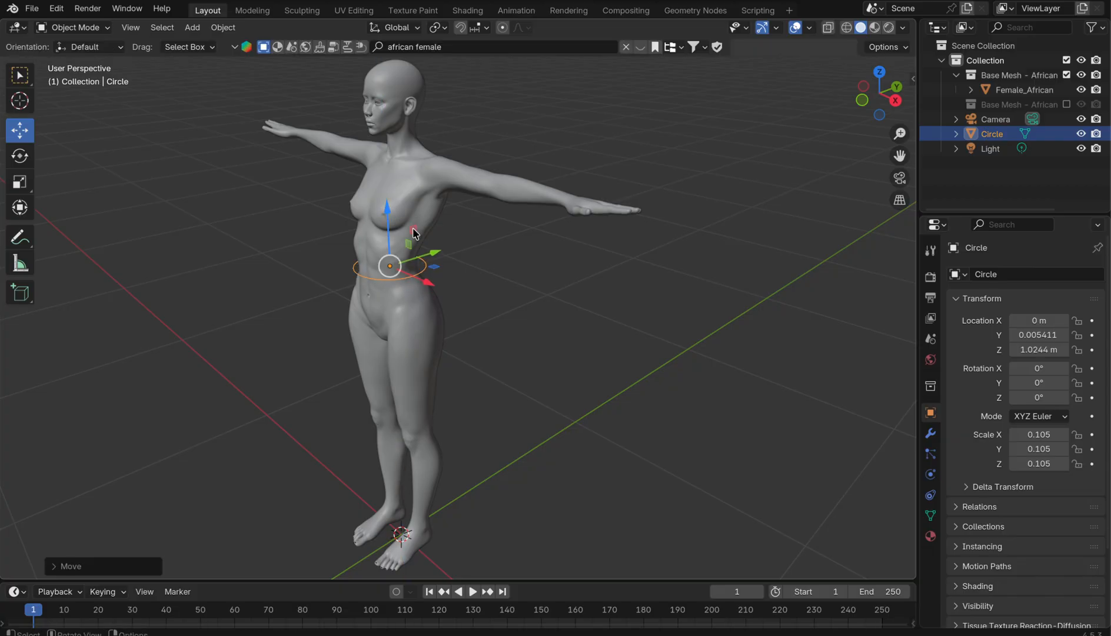
{"action": "key", "text": "s"}
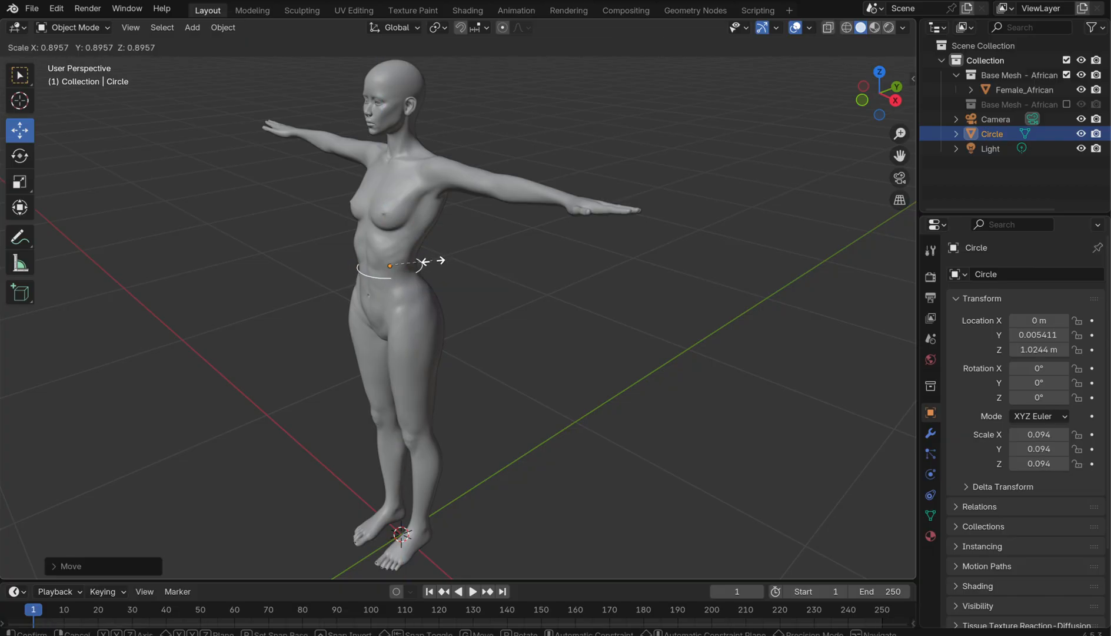
{"action": "left_click", "coordinate": [435, 264]}
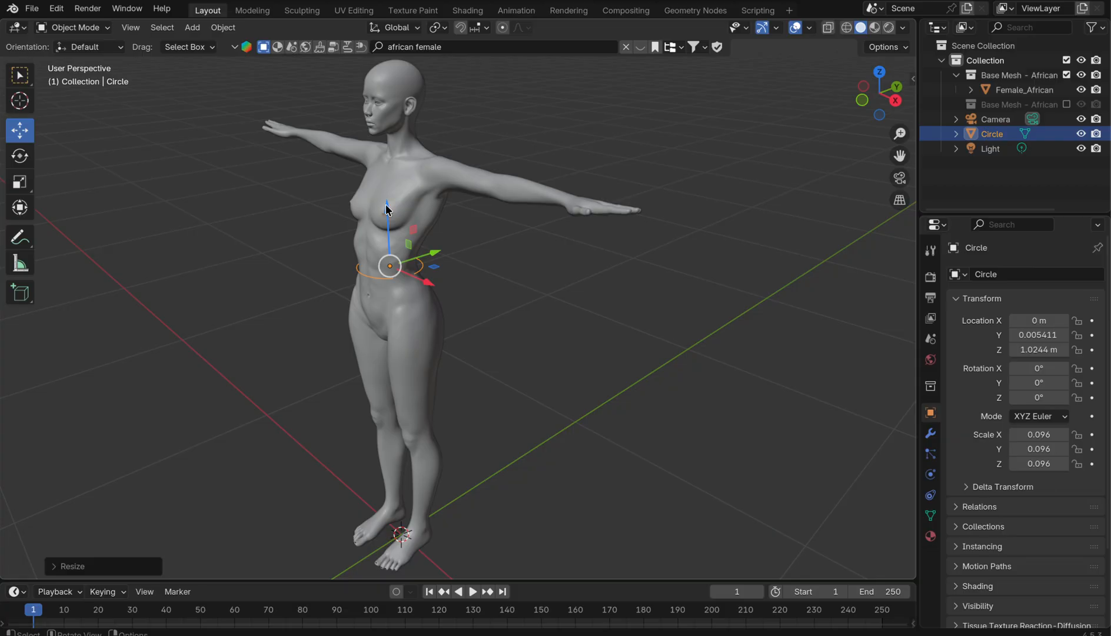
Center the circle on the waist by moving it to Z about 1.034 m and Y about -0.002 m
{"action": "left_click_drag", "start_coordinate": [385, 206], "coordinate": [383, 210]}
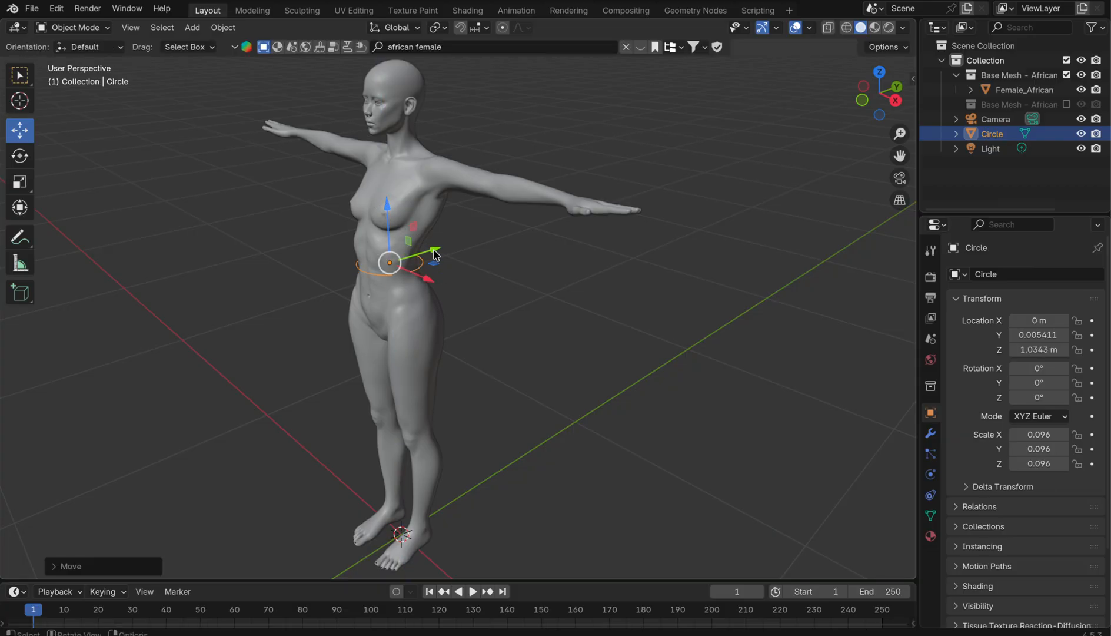
{"action": "left_click_drag", "start_coordinate": [434, 254], "coordinate": [430, 253]}
{"action": "middle_click_drag", "start_coordinate": [383, 292], "coordinate": [385, 298]}
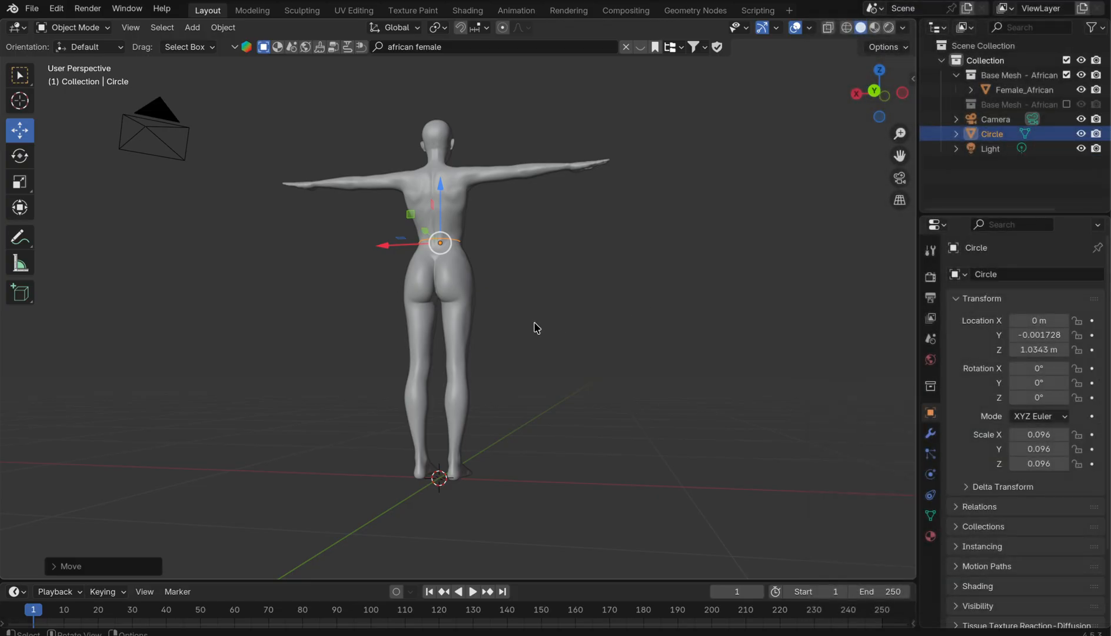
{"action": "middle_click_drag", "start_coordinate": [493, 332], "coordinate": [493, 335]}
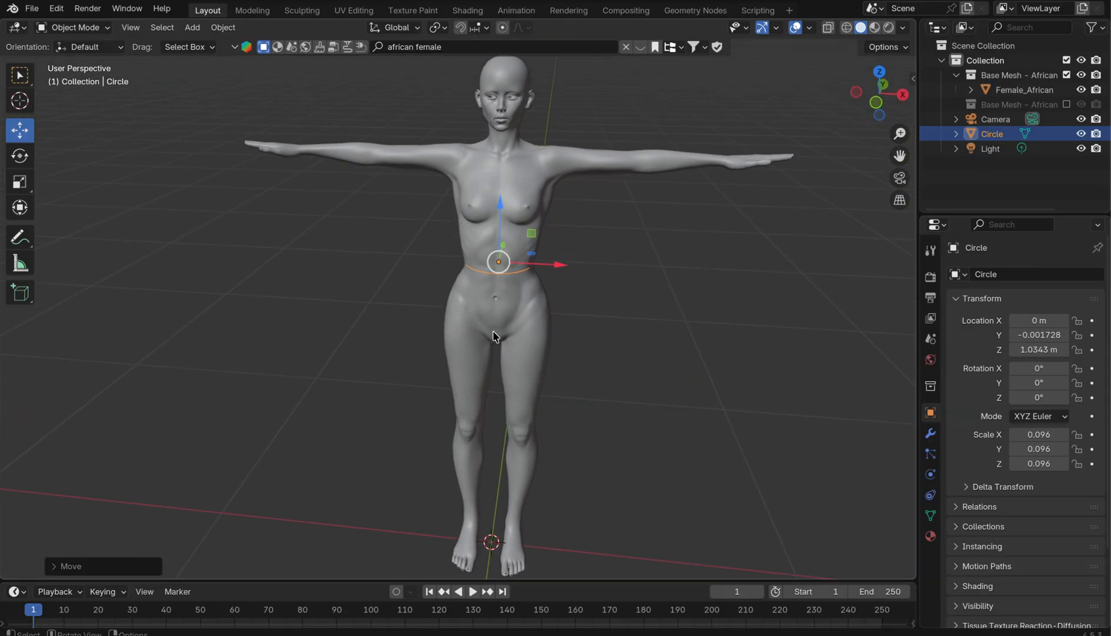
Enter Edit Mode on the waist circle and select the half of its vertices on the positive X side
{"action": "left_click", "coordinate": [73, 27]}
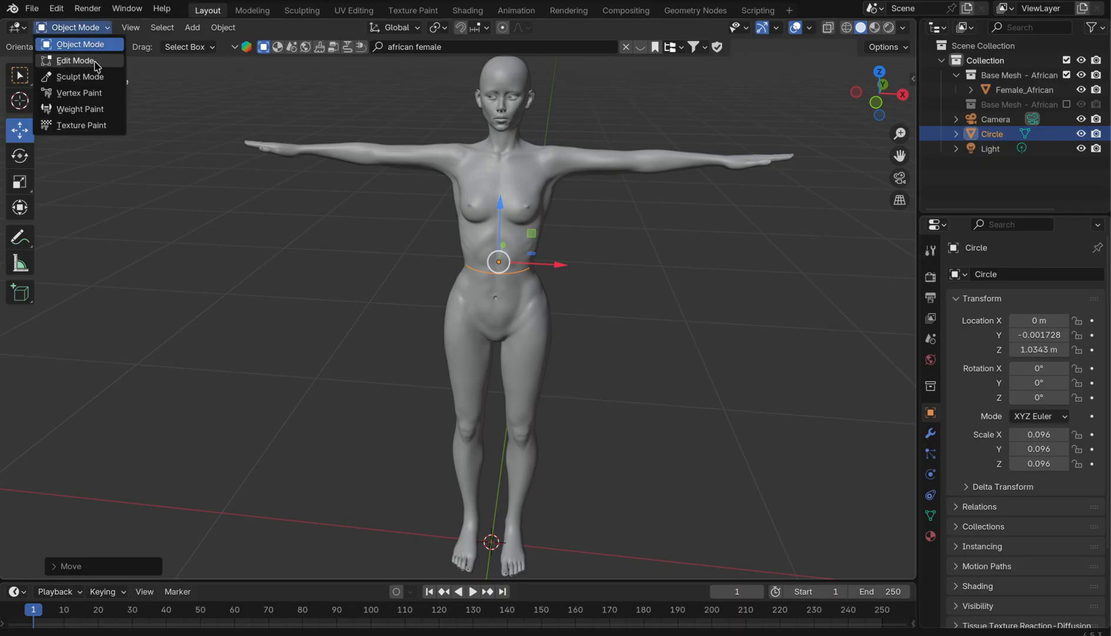
{"action": "left_click", "coordinate": [75, 60]}
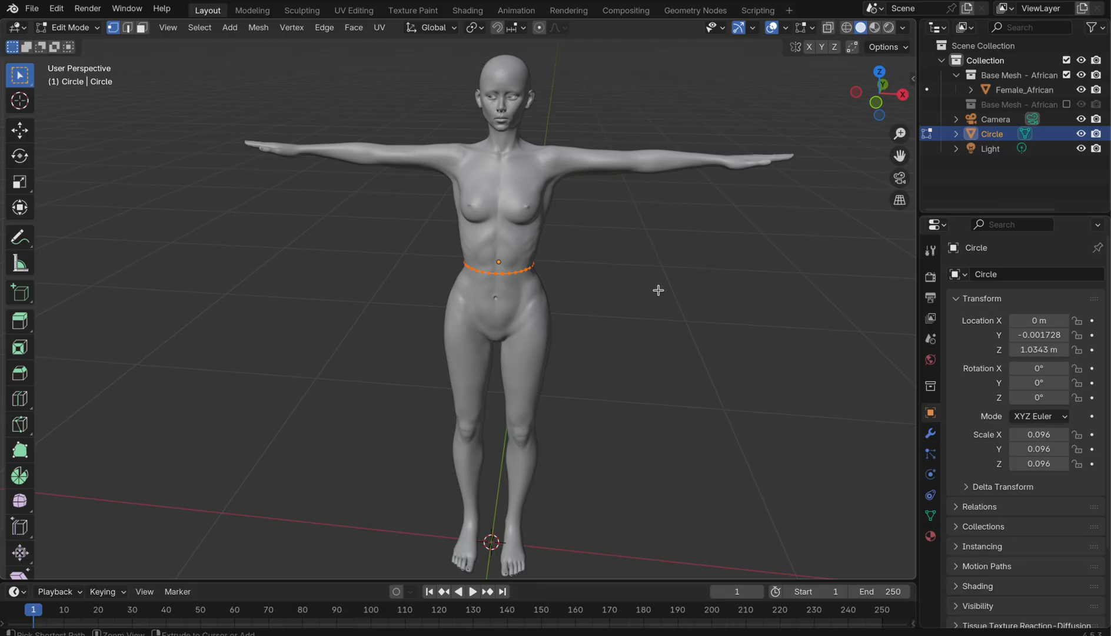
{"action": "scroll", "coordinate": [658, 290], "scroll_direction": "up", "scroll_amount": 3}
{"action": "scroll", "coordinate": [658, 289], "scroll_direction": "down", "scroll_amount": 4}
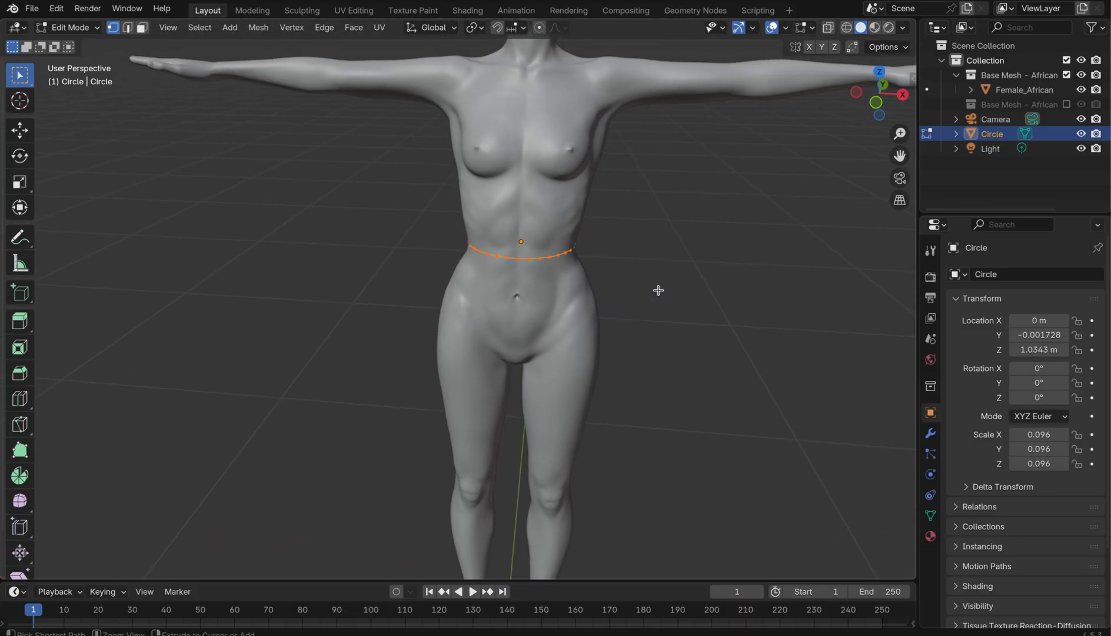
{"action": "scroll", "coordinate": [658, 289], "scroll_direction": "up", "scroll_amount": 2}
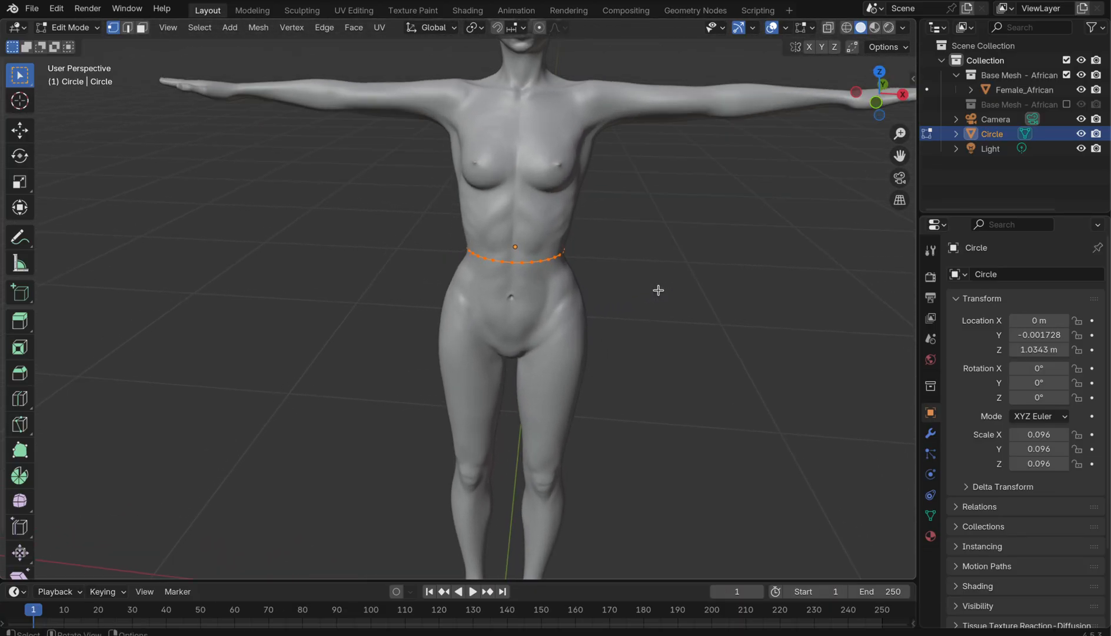
{"action": "left_click", "coordinate": [498, 28]}
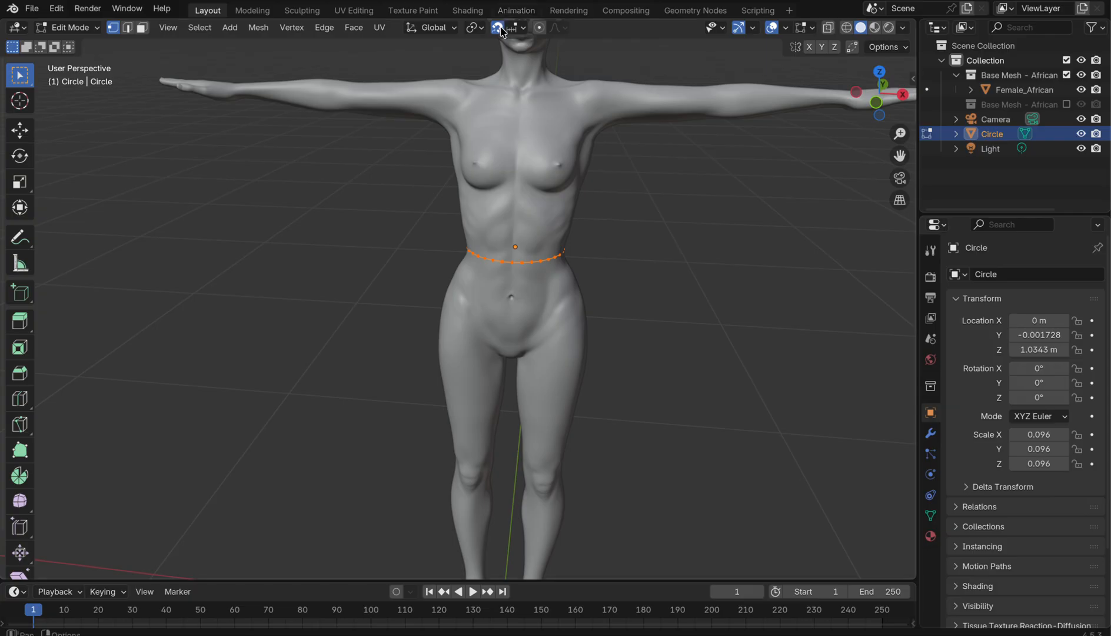
{"action": "middle_click_drag", "start_coordinate": [526, 334], "coordinate": [526, 334]}
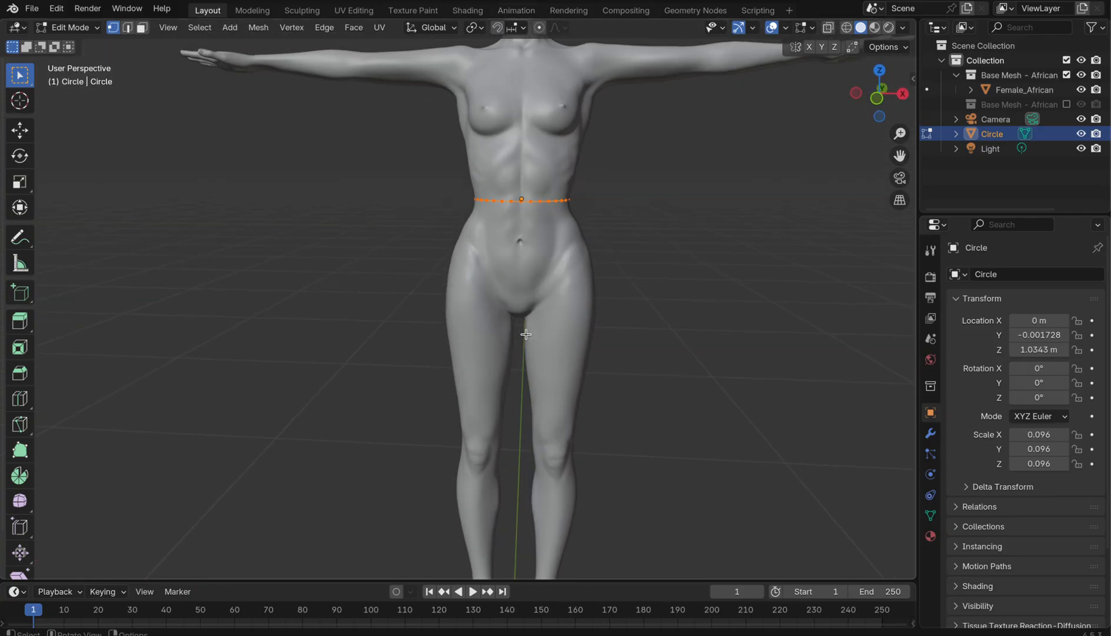
{"action": "left_click_drag", "start_coordinate": [621, 137], "coordinate": [522, 322]}
{"action": "middle_click_drag", "start_coordinate": [708, 276], "coordinate": [708, 276]}
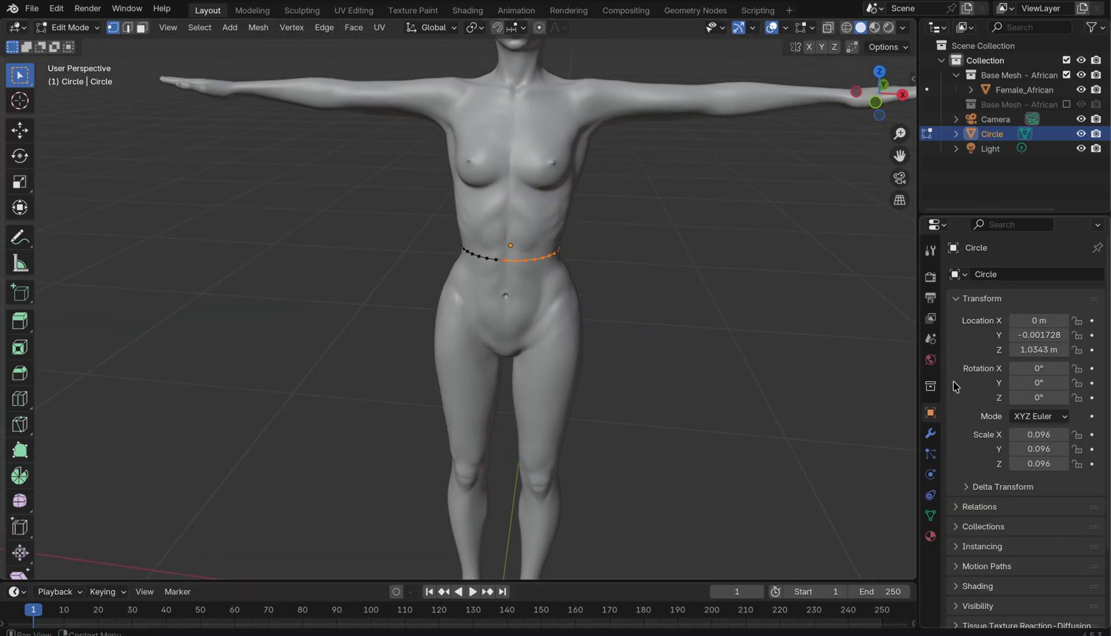
Add a Mirror modifier on the X axis with clipping to the waist circle and select its remaining half
{"action": "left_click", "coordinate": [931, 436]}
{"action": "left_click", "coordinate": [1029, 273]}
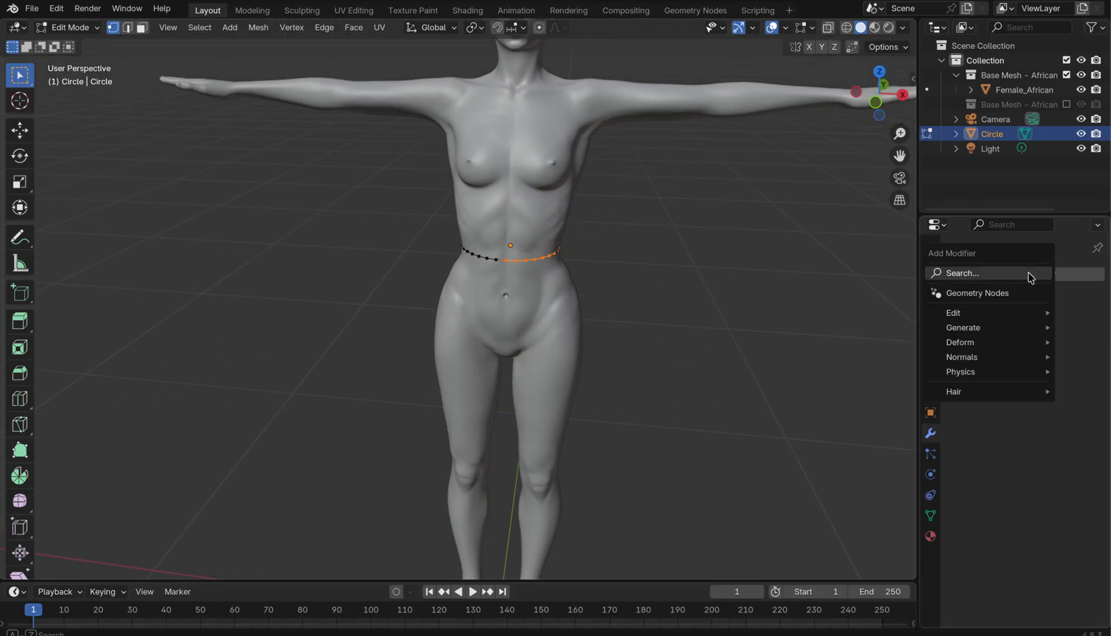
{"action": "mouse_move", "coordinate": [979, 328]}
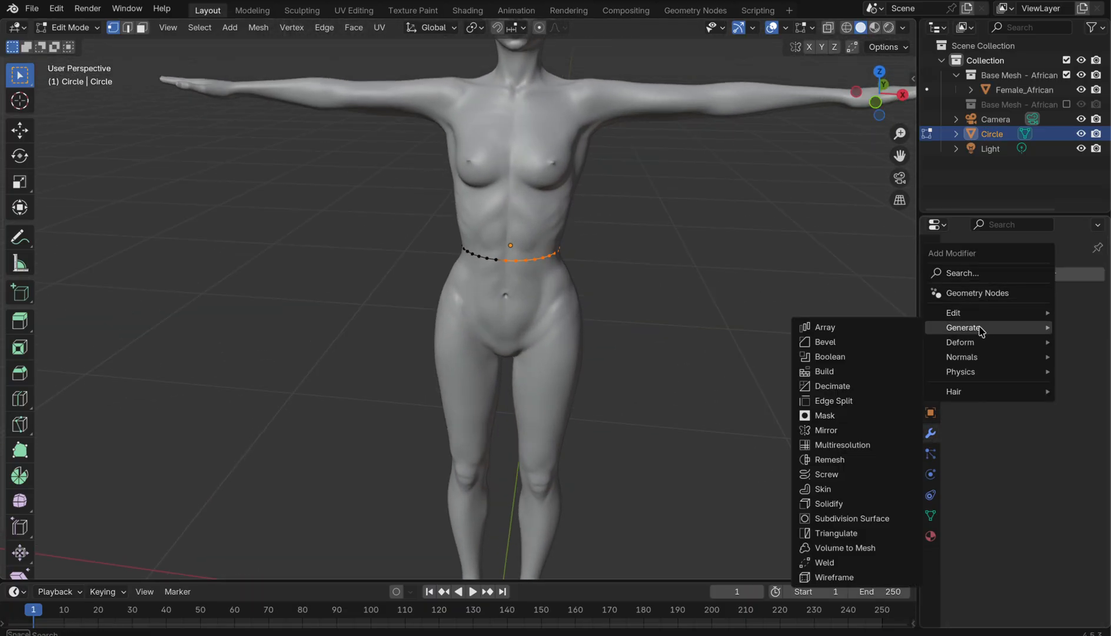
{"action": "left_click", "coordinate": [850, 431]}
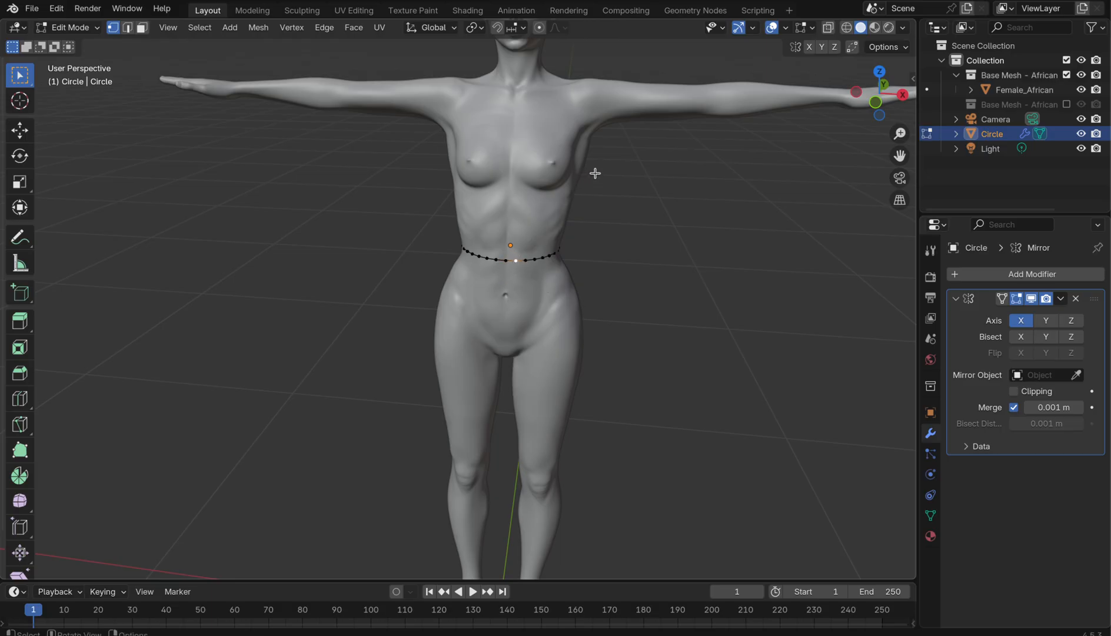
{"action": "left_click_drag", "start_coordinate": [595, 173], "coordinate": [512, 320]}
{"action": "middle_click_drag", "start_coordinate": [512, 320], "coordinate": [512, 320]}
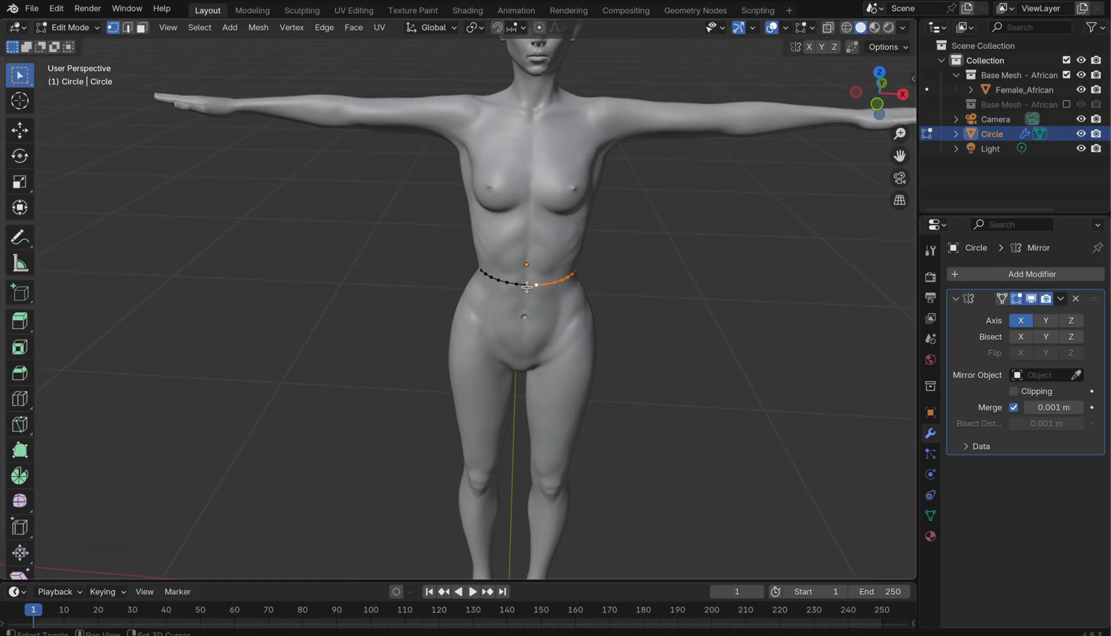
{"action": "left_click", "coordinate": [1063, 299]}
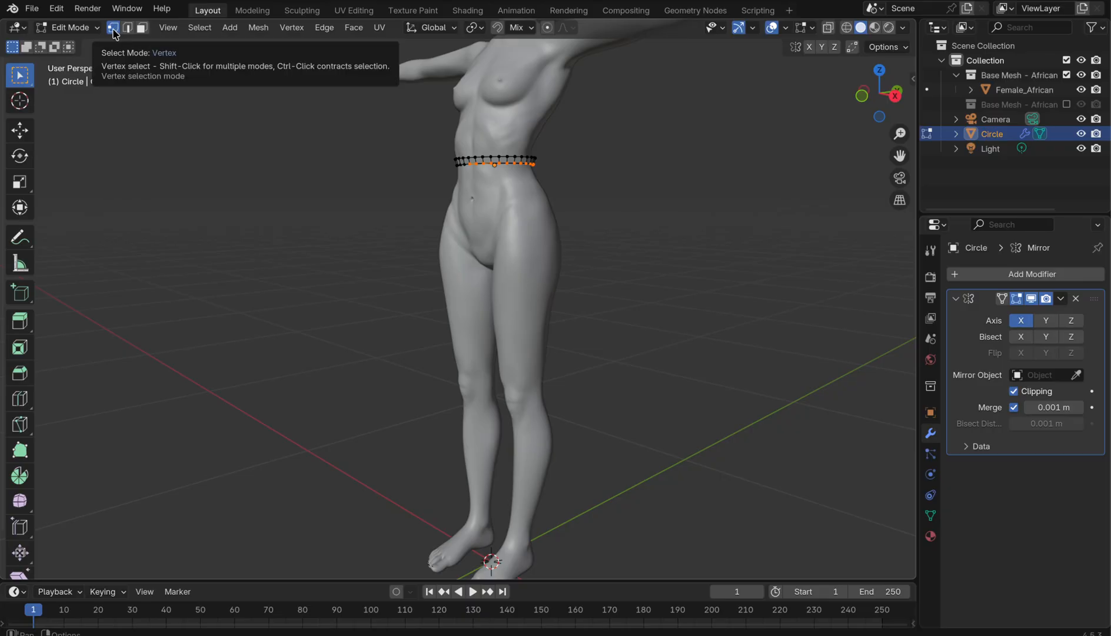
Extrude the lower edge of the waistband downward by about 0.035 m
{"action": "middle_click_drag", "start_coordinate": [545, 204], "coordinate": [547, 207]}
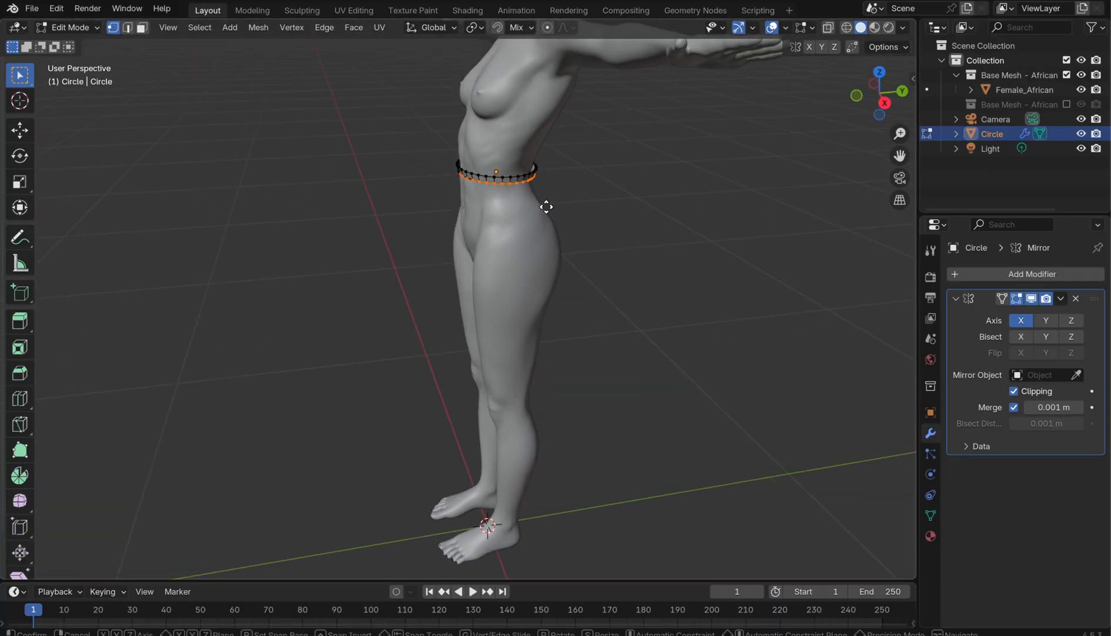
{"action": "key", "text": "e"}
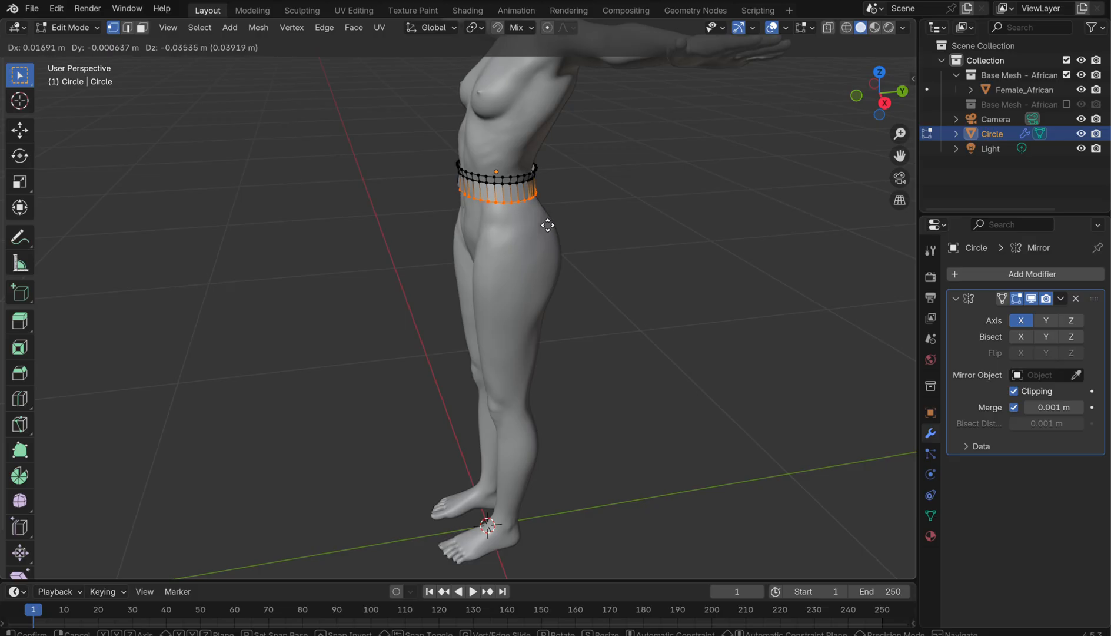
{"action": "left_click", "coordinate": [547, 225]}
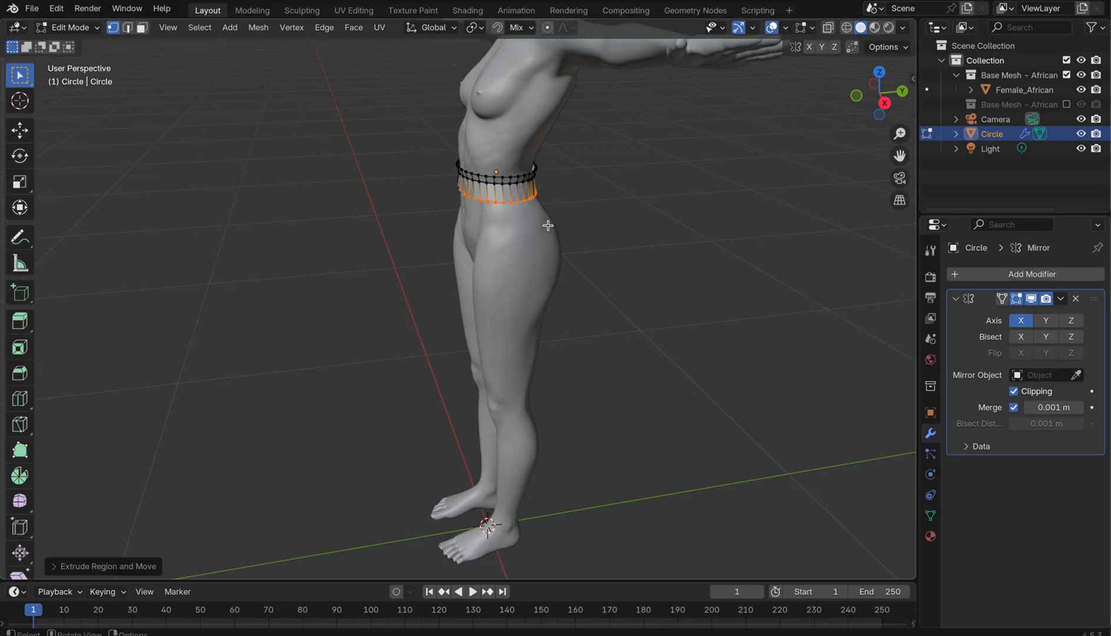
{"action": "middle_click_drag", "start_coordinate": [548, 226], "coordinate": [548, 226]}
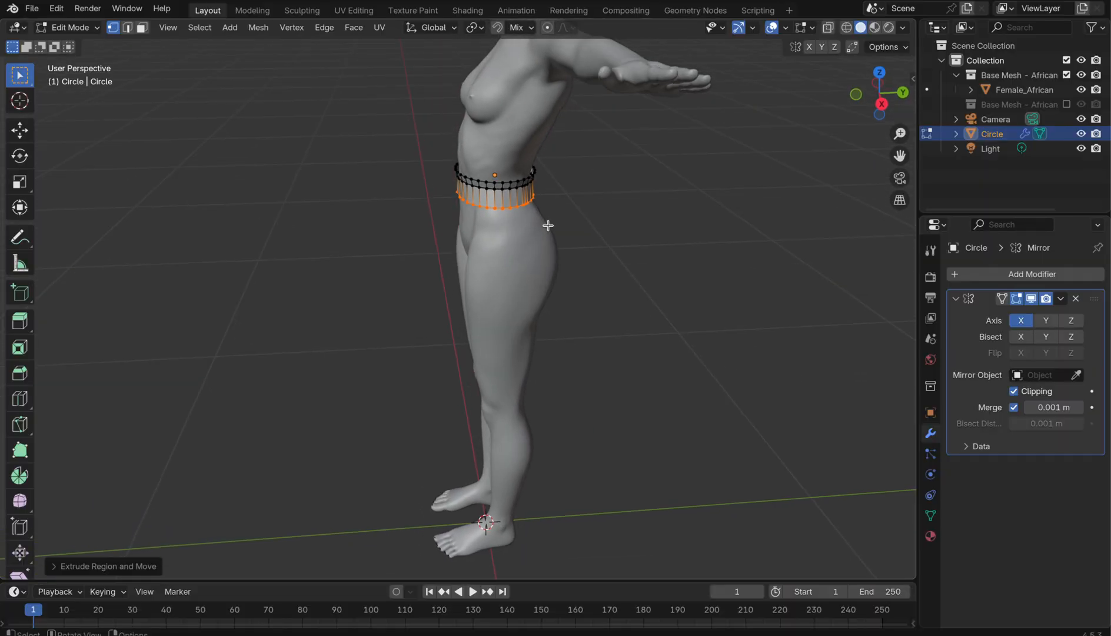
Extrude the lower edge down by about 0.062 m more and scale the new loop to follow the hips
{"action": "key", "text": "s"}
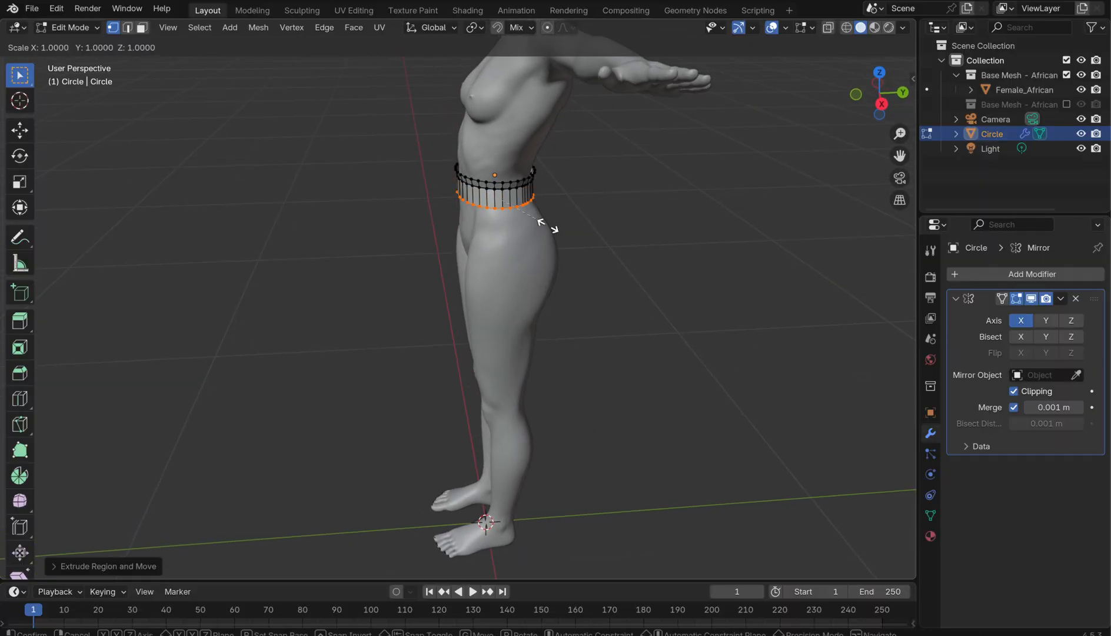
{"action": "right_click", "coordinate": [566, 278]}
{"action": "key", "text": "e"}
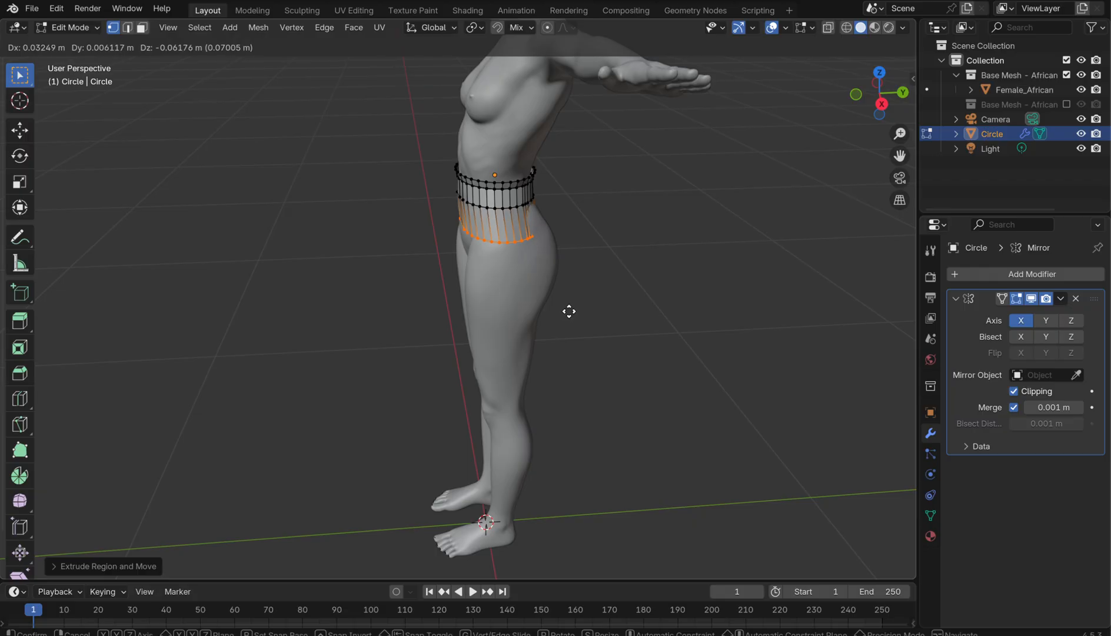
{"action": "left_click", "coordinate": [569, 310]}
{"action": "key", "text": "s"}
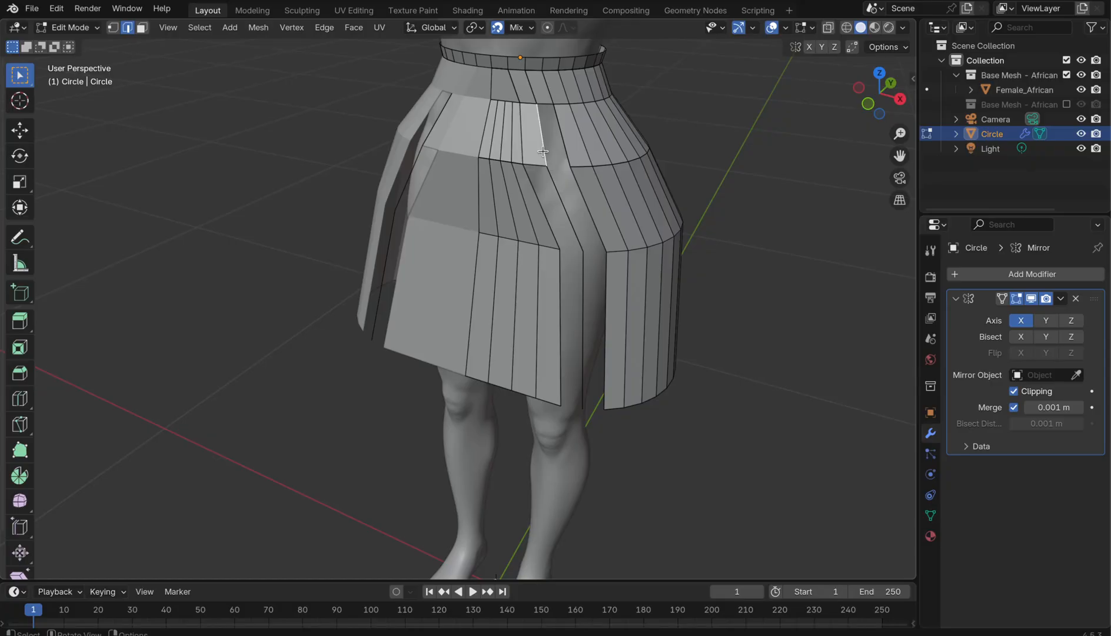
Extrude the front panel's side edge across the gap in the third tier and snap its upper vertex to the adjoining corner
{"action": "key", "text": "e"}
{"action": "left_click", "coordinate": [569, 165]}
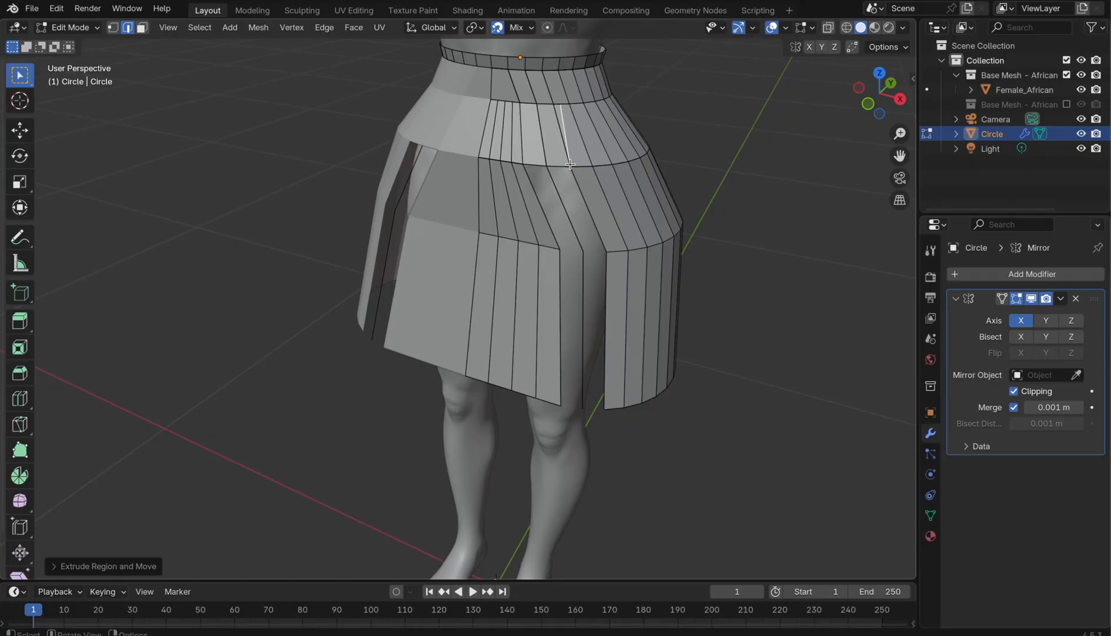
{"action": "key", "text": "1"}
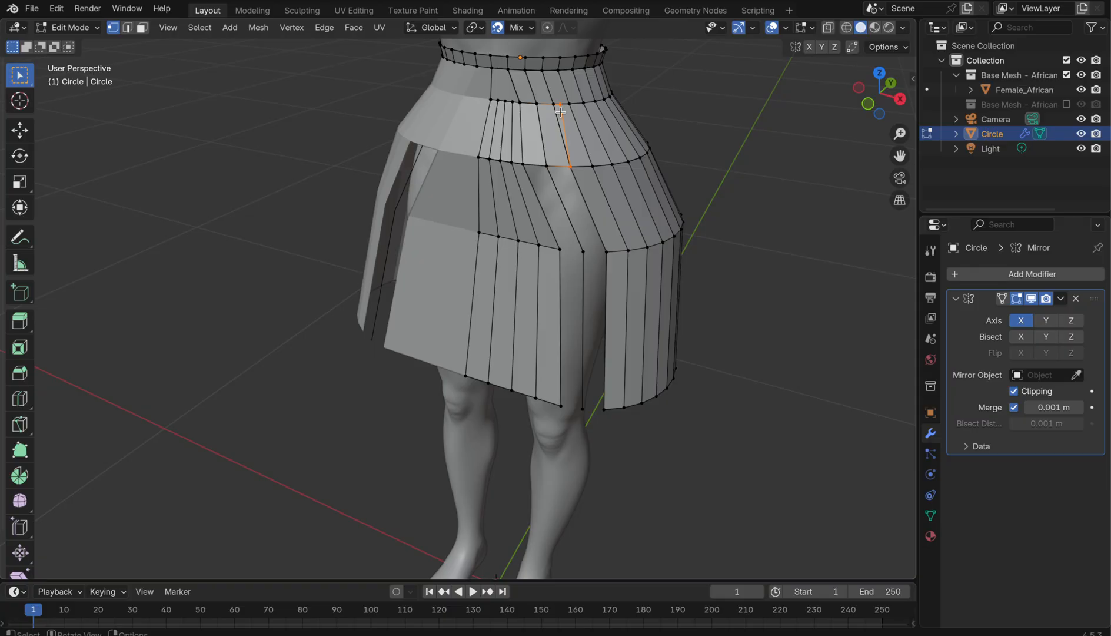
{"action": "key", "text": "g"}
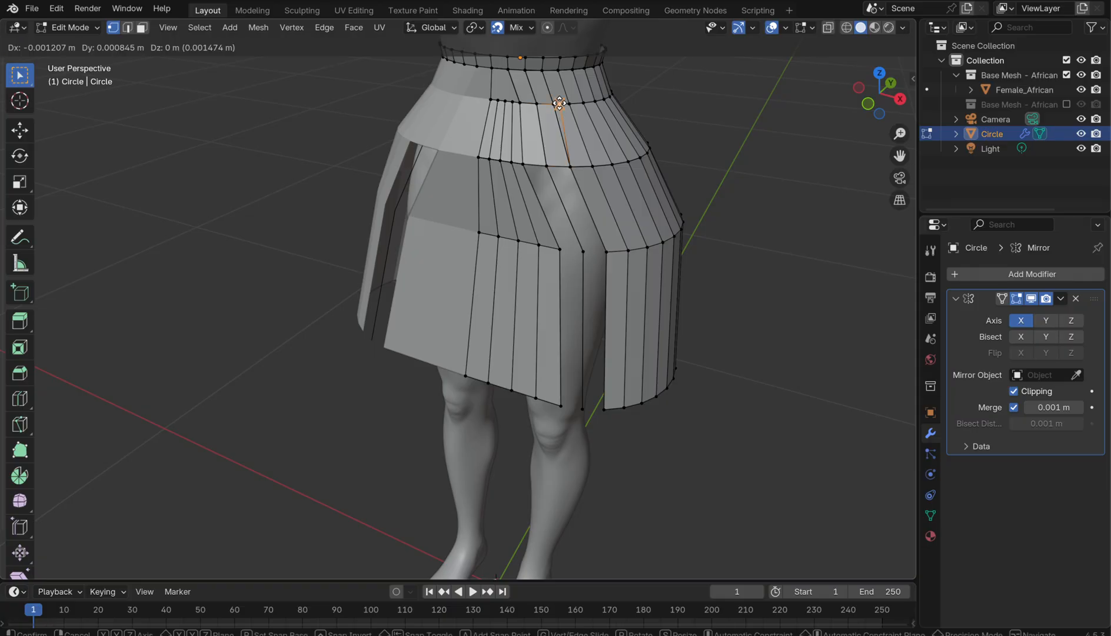
{"action": "left_click", "coordinate": [556, 106]}
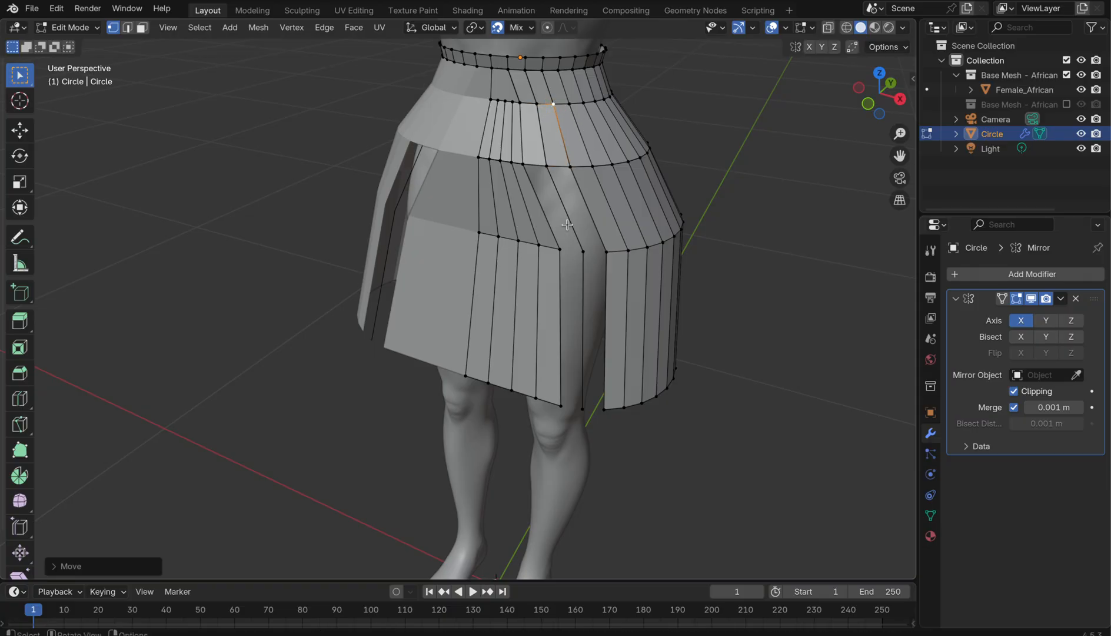
Extrude the front panel's side edge in the fourth tier and snap its lower end to the neighboring free vertex
{"action": "mouse_move", "coordinate": [553, 274]}
{"action": "middle_mouse_down"}
{"action": "mouse_move", "coordinate": [554, 259]}
{"action": "mouse_move", "coordinate": [554, 269]}
{"action": "middle_mouse_up"}
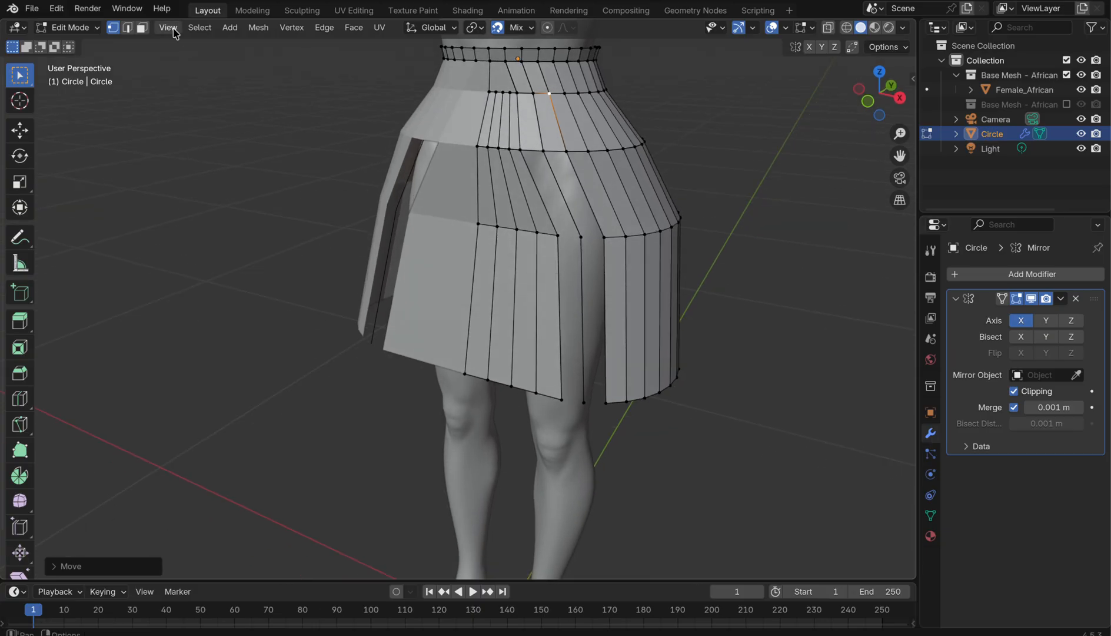
{"action": "left_click", "coordinate": [128, 28]}
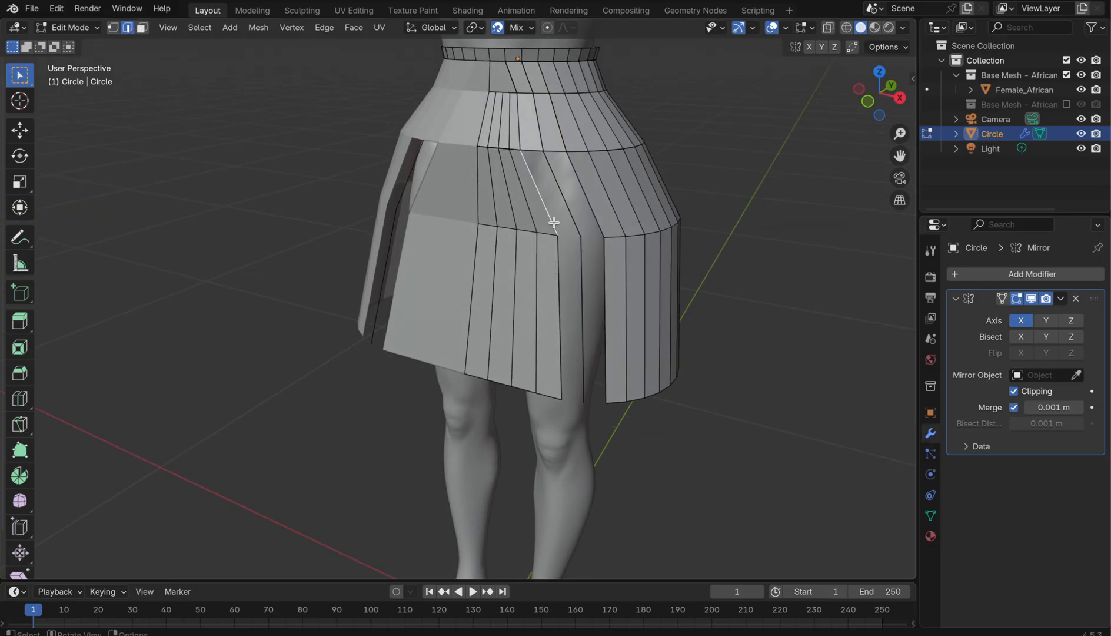
{"action": "key", "text": "g"}
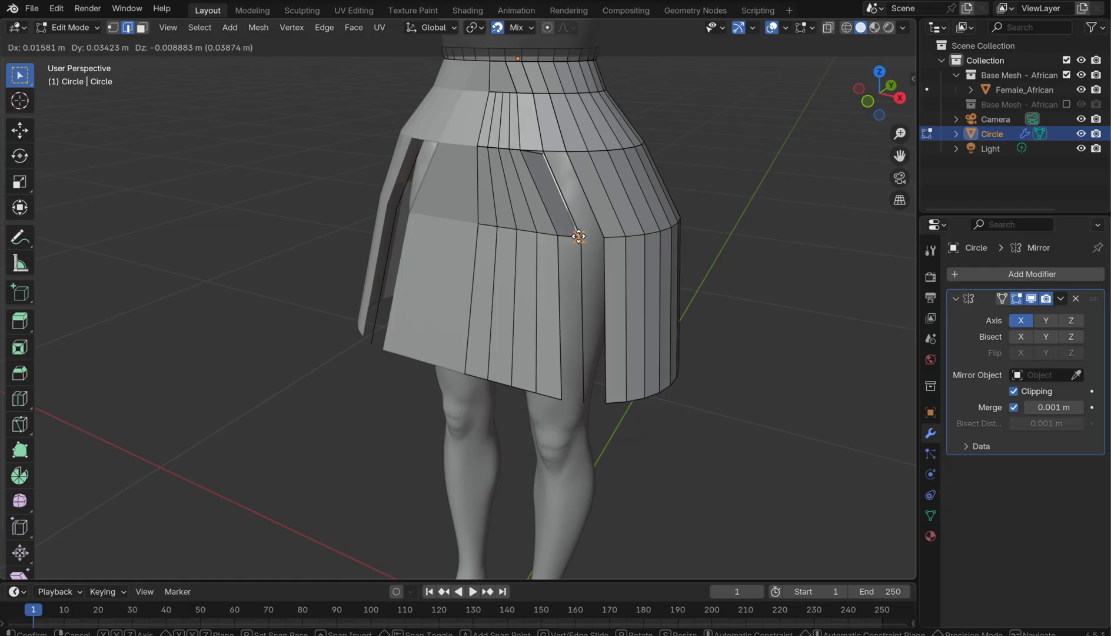
{"action": "left_click", "coordinate": [581, 237]}
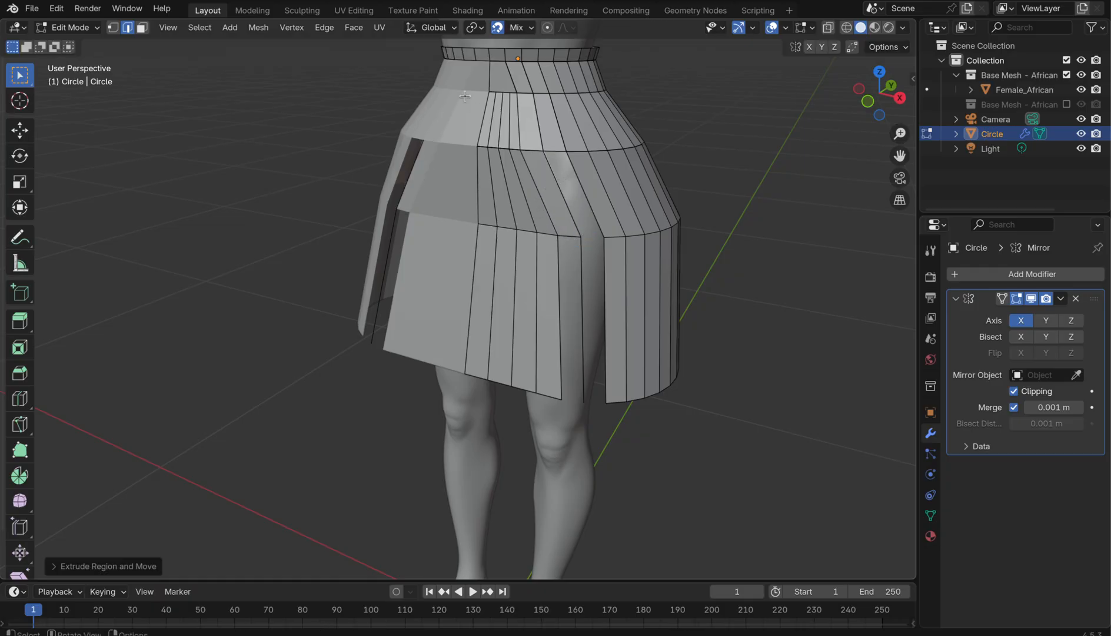
Snap the upper vertex of the newly extruded fourth-tier edge onto the corner vertex of the tier above
{"action": "left_click", "coordinate": [112, 28]}
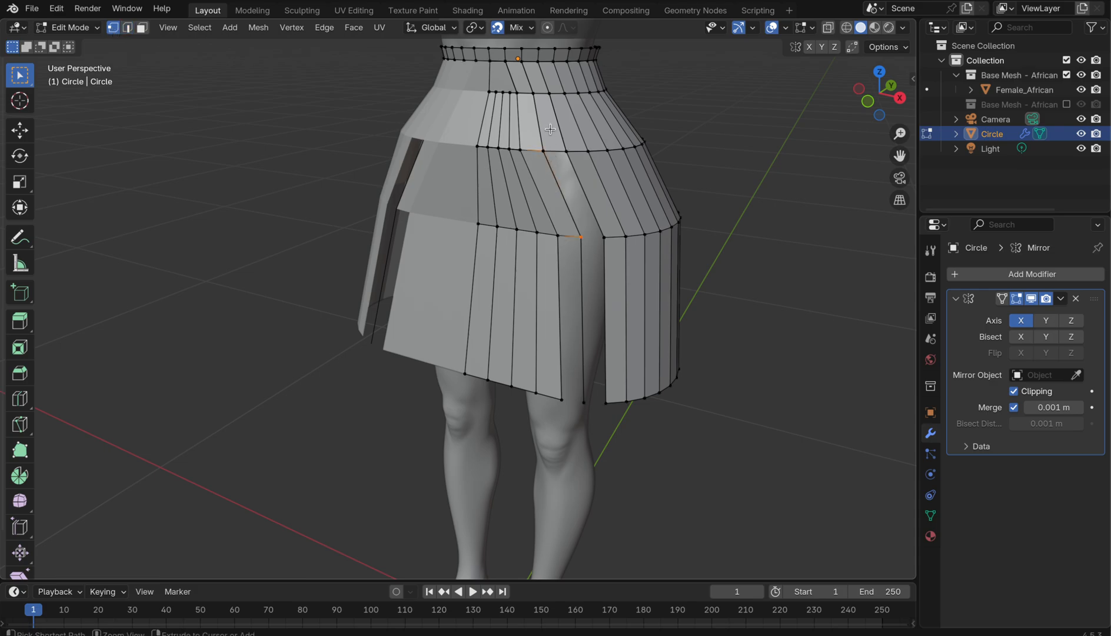
{"action": "middle_click_drag", "start_coordinate": [549, 170], "coordinate": [550, 132], "text": "ctrl"}
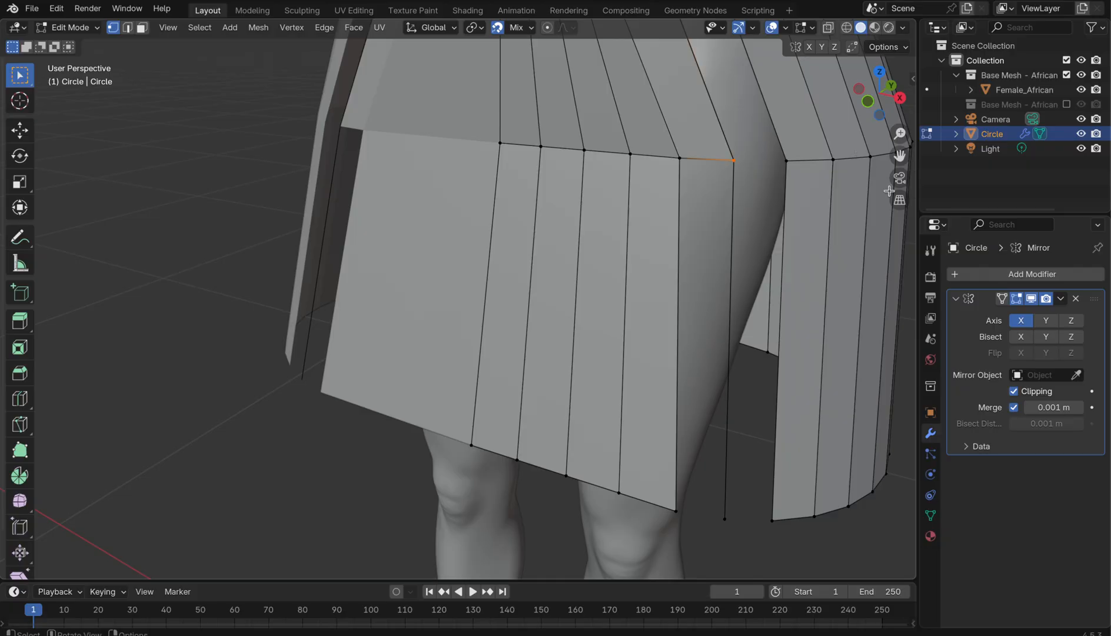
{"action": "mouse_move", "coordinate": [900, 155]}
{"action": "left_mouse_down"}
{"action": "mouse_move", "coordinate": [899, 194]}
{"action": "mouse_move", "coordinate": [900, 156]}
{"action": "left_mouse_up"}
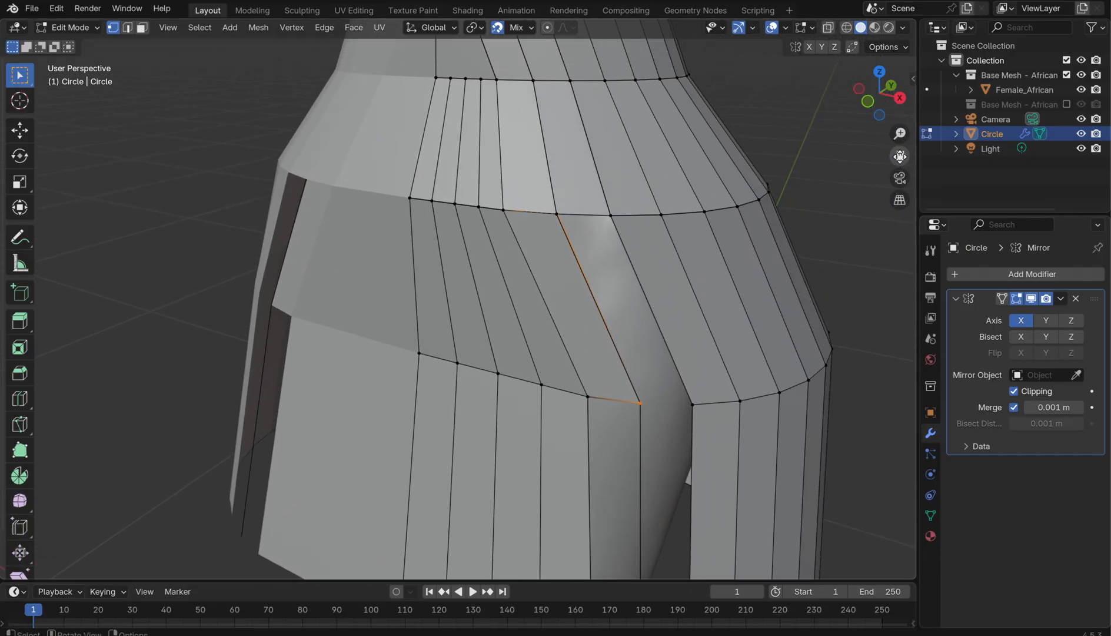
{"action": "scroll", "coordinate": [572, 235], "scroll_direction": "up", "scroll_amount": 4}
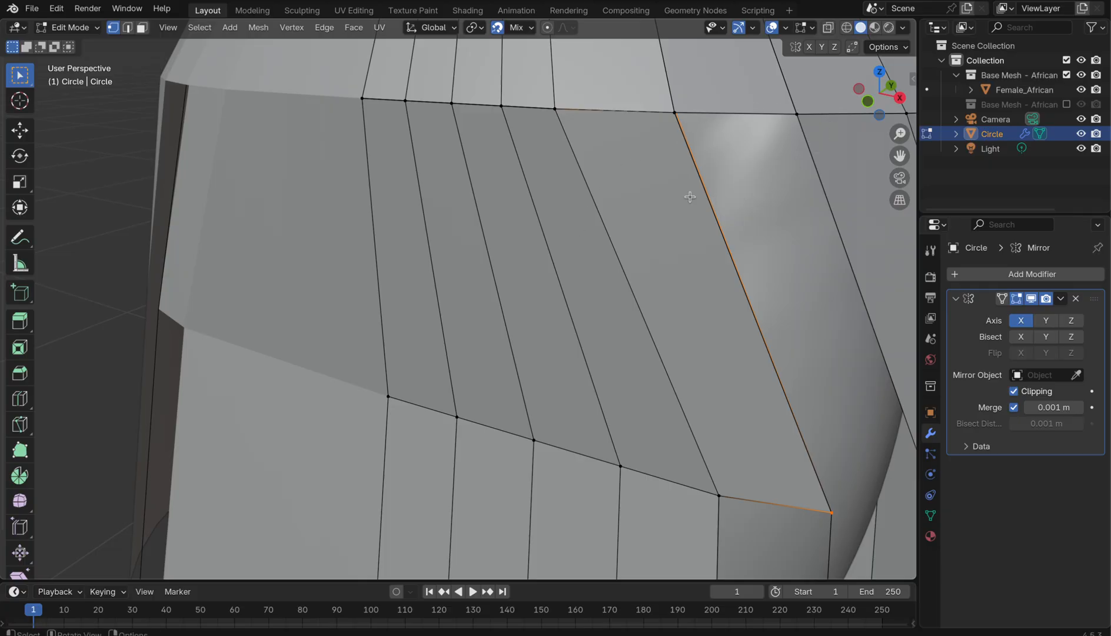
{"action": "middle_click_drag", "start_coordinate": [690, 196], "coordinate": [669, 218]}
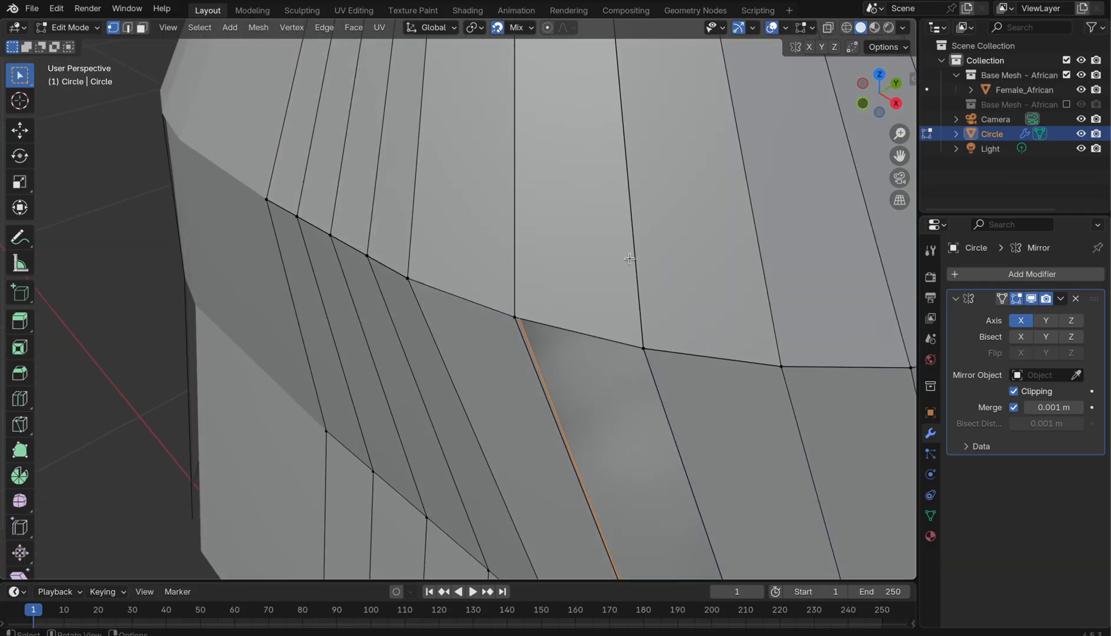
{"action": "middle_click_drag", "start_coordinate": [562, 340], "coordinate": [561, 340]}
{"action": "left_click_drag", "start_coordinate": [900, 156], "coordinate": [965, 429]}
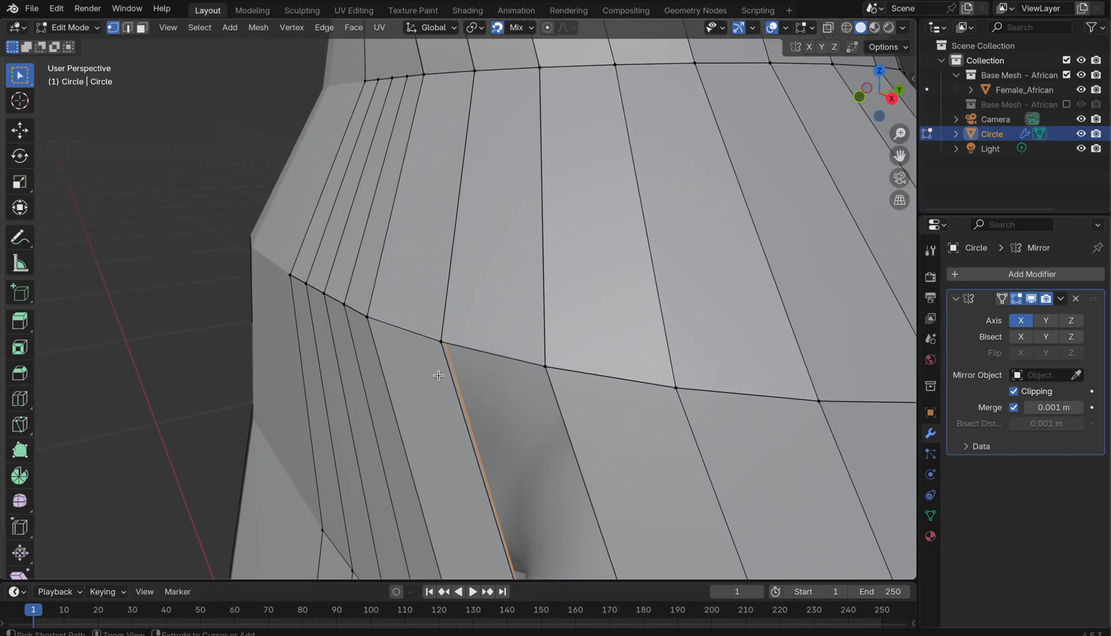
{"action": "middle_click_drag", "start_coordinate": [438, 375], "coordinate": [439, 382], "text": "ctrl"}
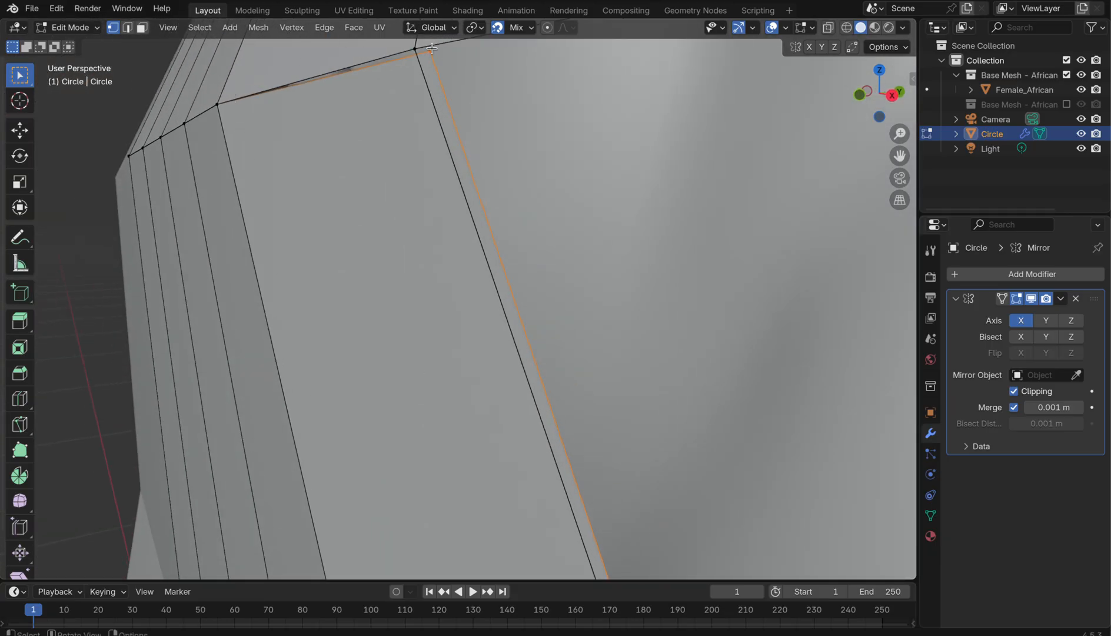
{"action": "key", "text": "g"}
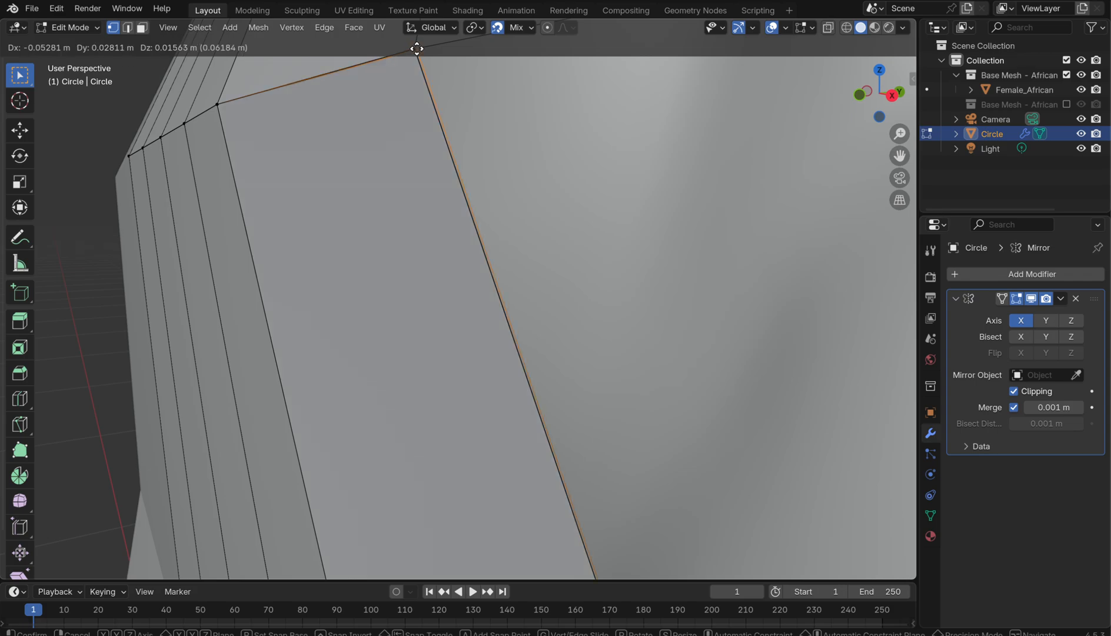
{"action": "left_click", "coordinate": [415, 49]}
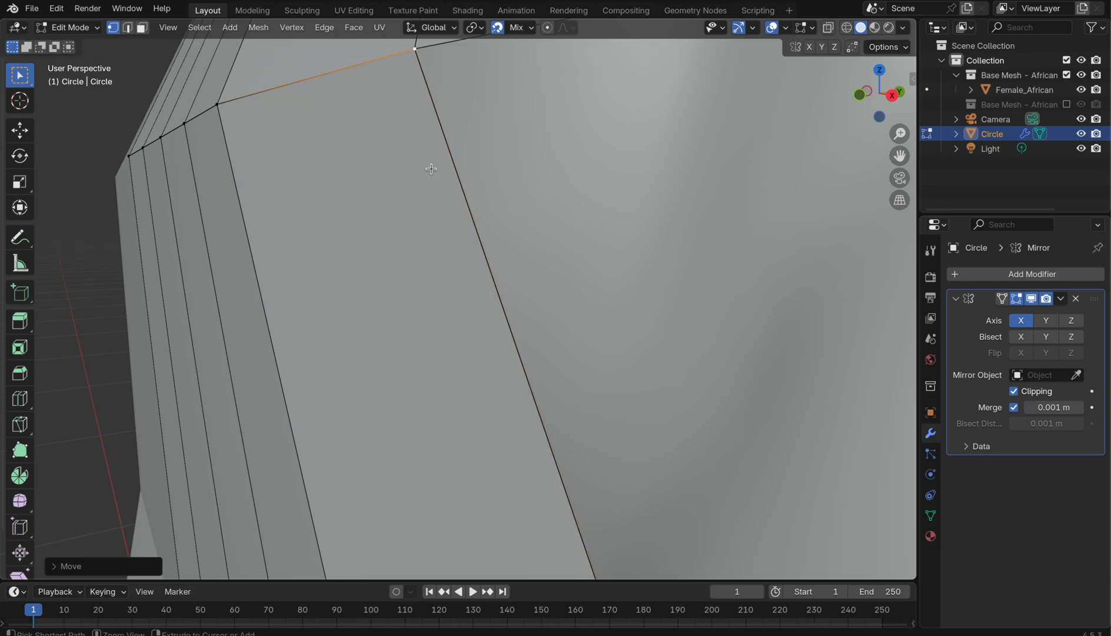
Extrude the fourth tier's open side edge and snap its lower end to the side panel's corner, bridging the remaining gap
{"action": "middle_click_drag", "start_coordinate": [430, 169], "coordinate": [436, 182], "text": "ctrl"}
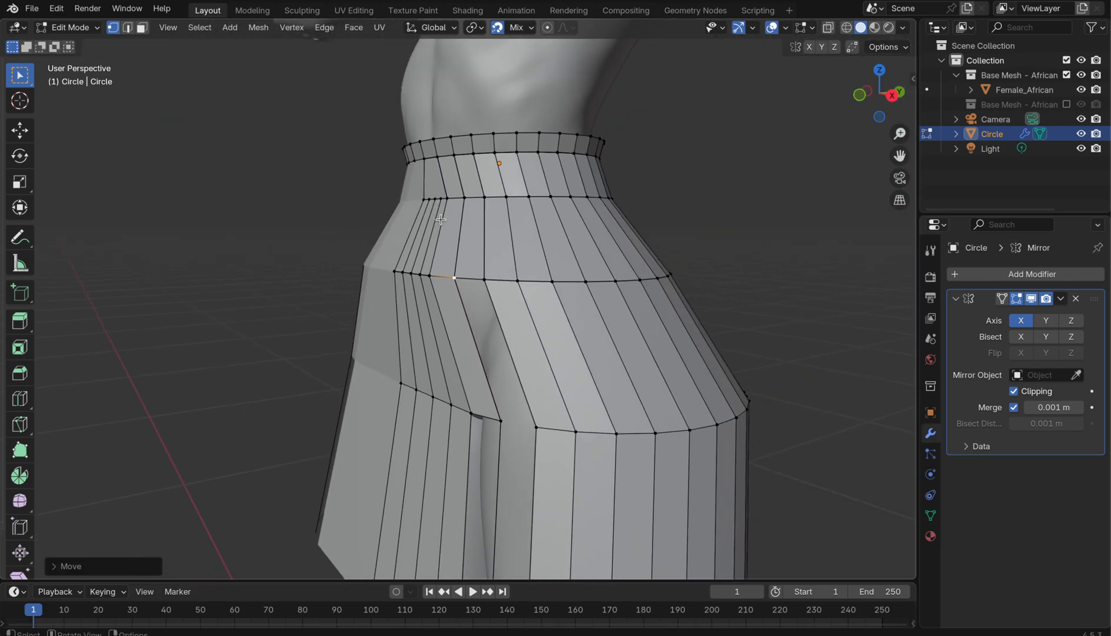
{"action": "middle_click_drag", "start_coordinate": [469, 360], "coordinate": [472, 358]}
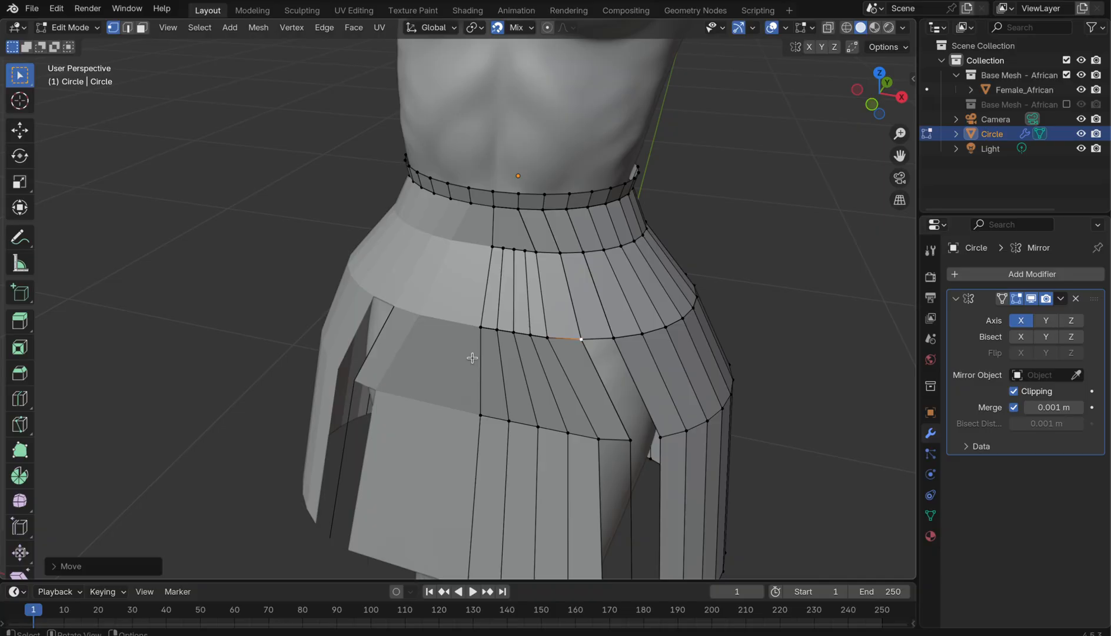
{"action": "left_click", "coordinate": [127, 27]}
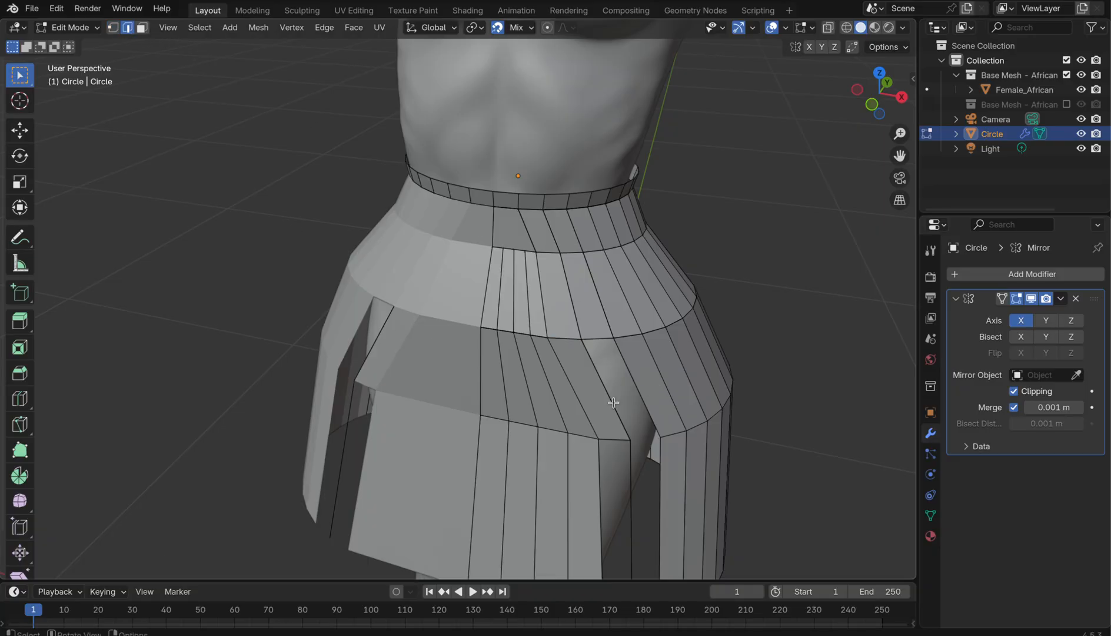
{"action": "key", "text": "g"}
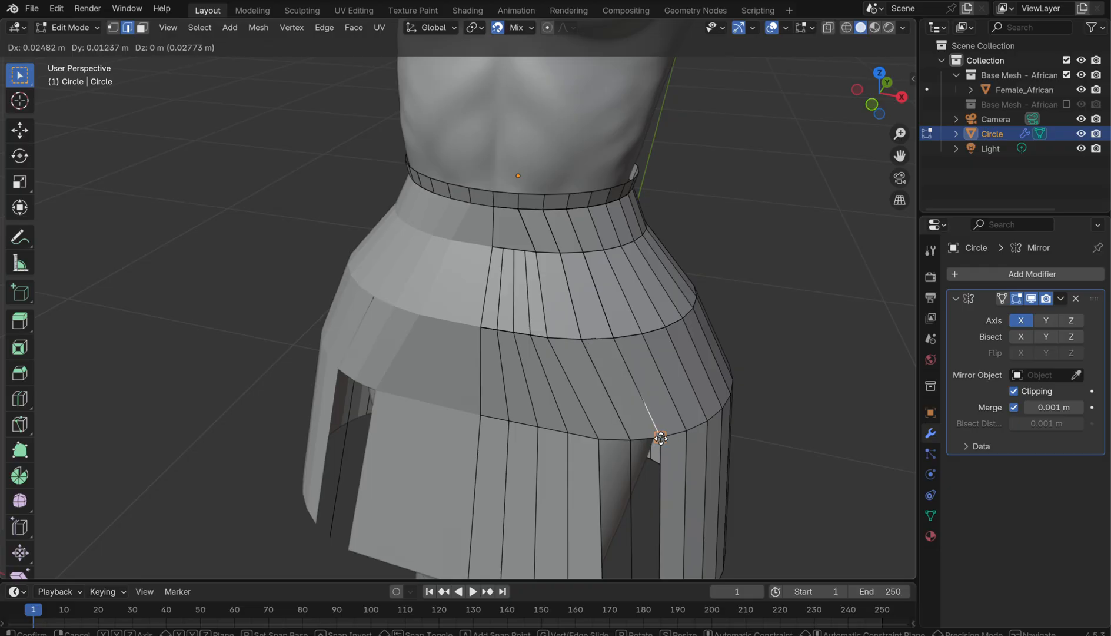
{"action": "left_click", "coordinate": [661, 438]}
Snap the upper vertex of the fourth tier's last bridging edge onto the third tier's corner, using vertex selection and wireframe shading, and restore solid shading
{"action": "middle_click_drag", "start_coordinate": [593, 404], "coordinate": [592, 403]}
{"action": "key", "text": "1"}
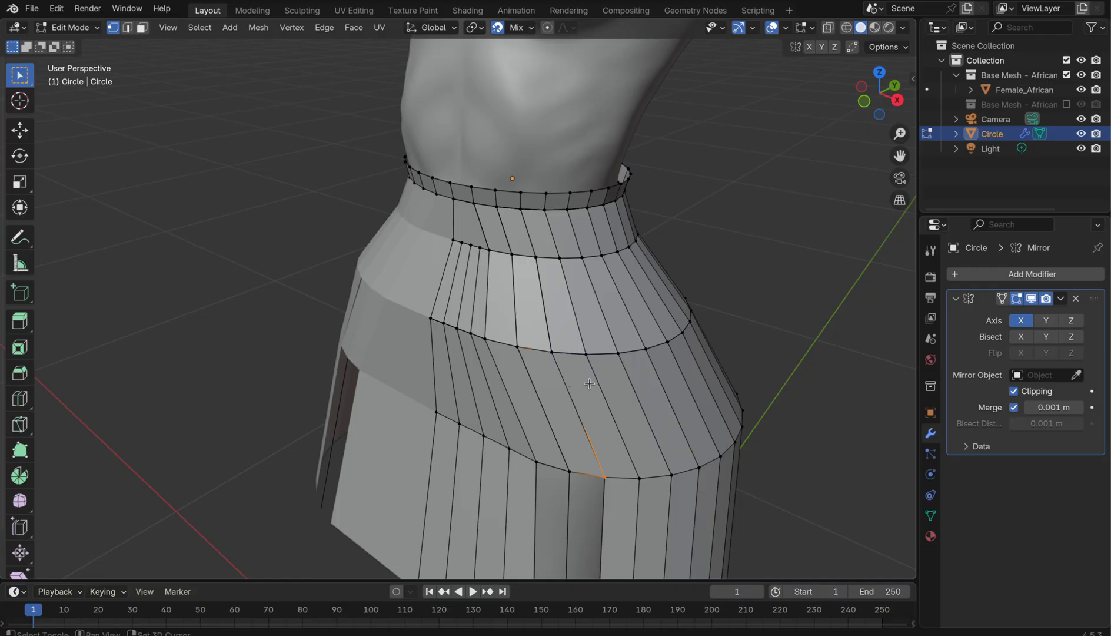
{"action": "key", "text": "shift+z"}
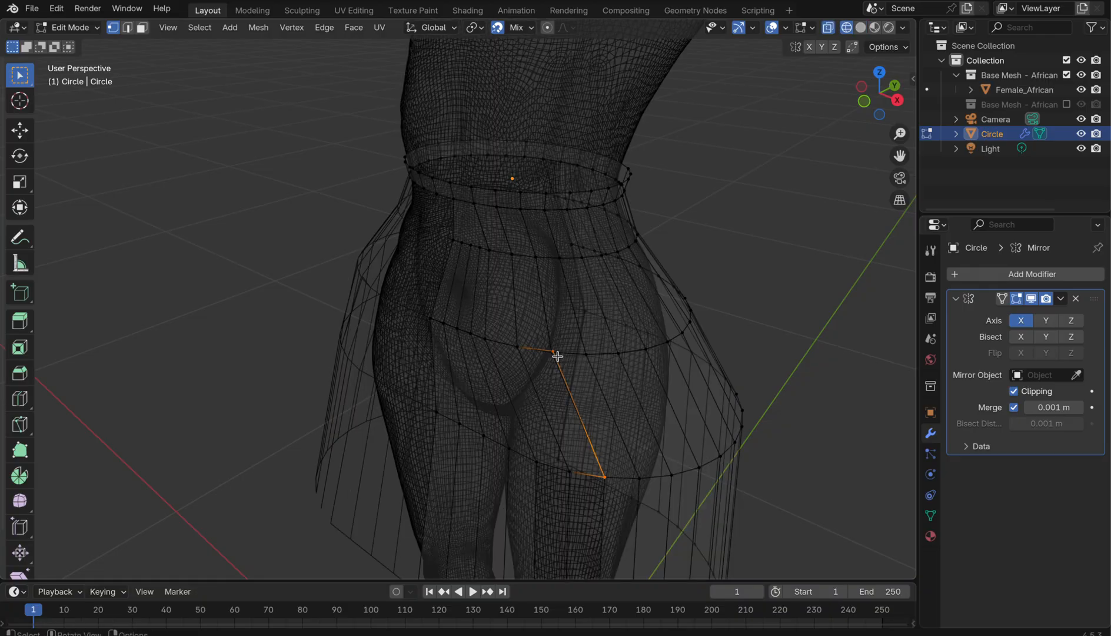
{"action": "scroll", "coordinate": [557, 356], "scroll_direction": "up", "scroll_amount": 7}
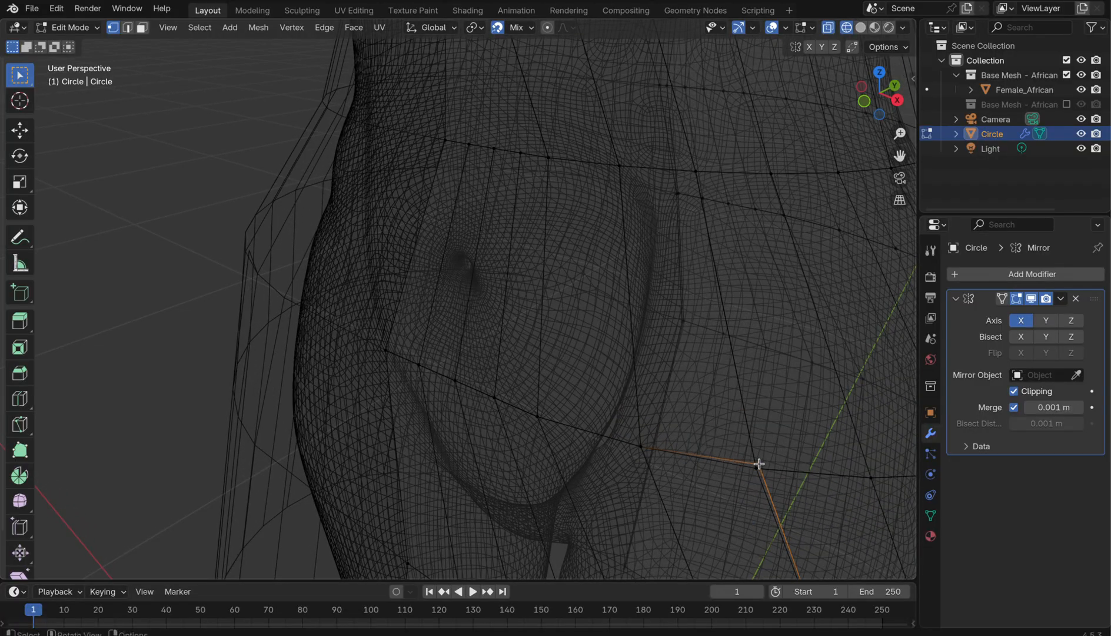
{"action": "key", "text": "g"}
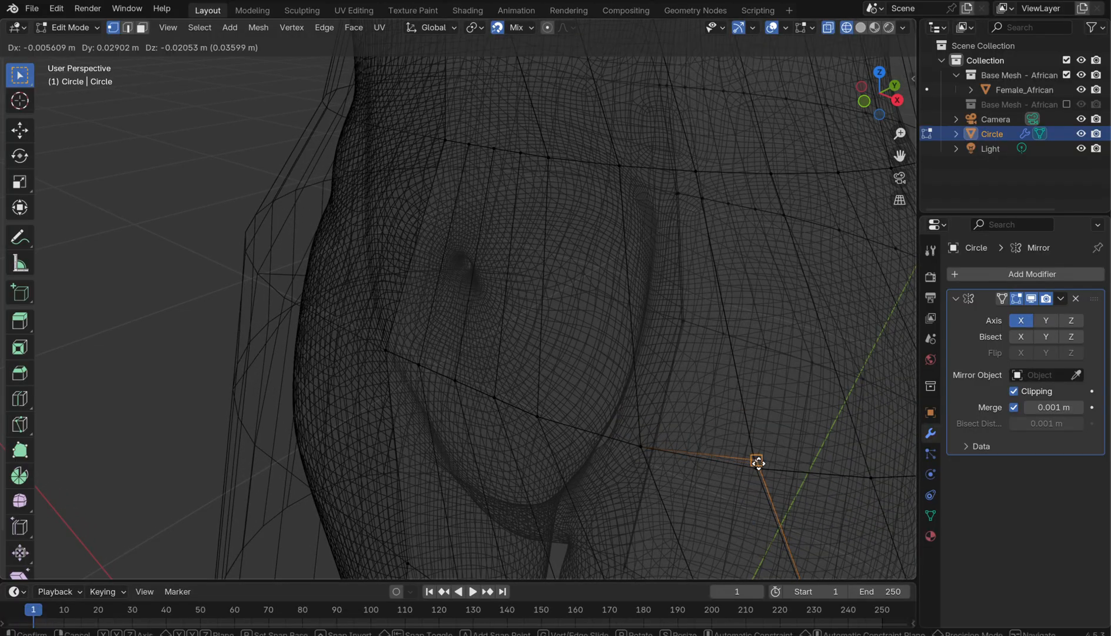
{"action": "left_click", "coordinate": [757, 469]}
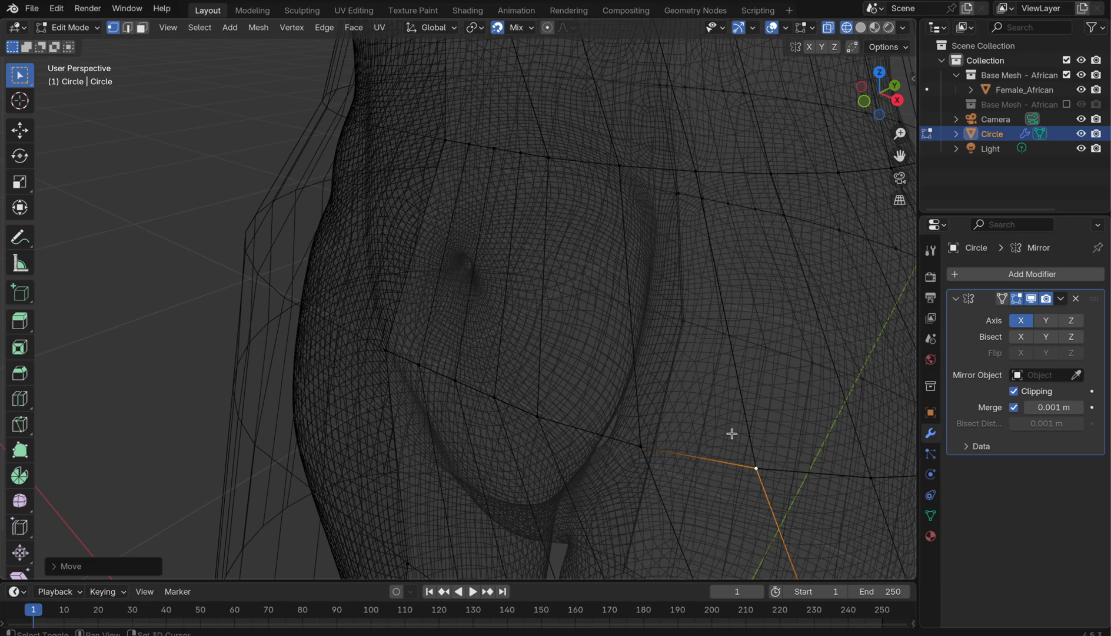
{"action": "key", "text": "shift+z"}
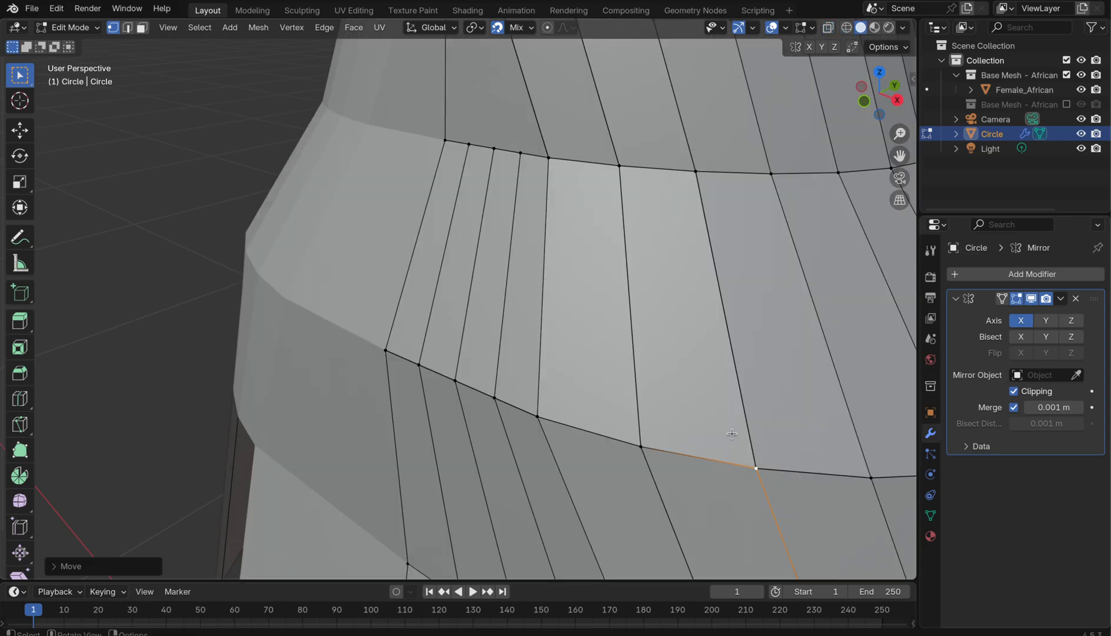
{"action": "scroll", "coordinate": [732, 434], "scroll_direction": "down", "scroll_amount": 5}
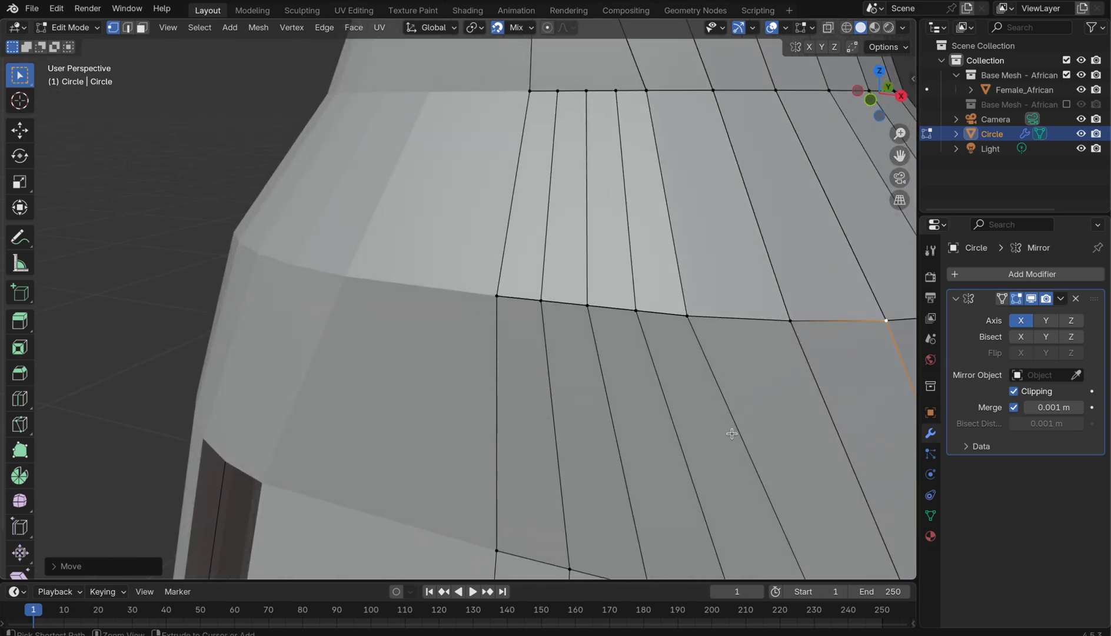
{"action": "scroll", "coordinate": [732, 438], "scroll_direction": "down", "scroll_amount": 3}
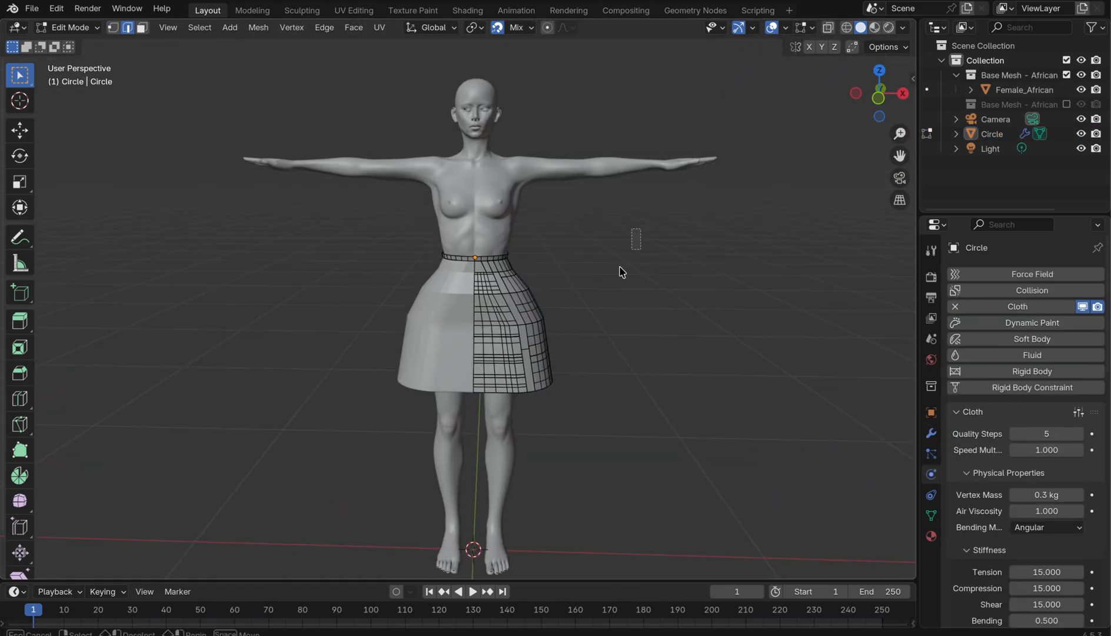
Box-select the skirt's edges from the front, and box-select across the whole skirt again from its rear side
{"action": "left_click_drag", "start_coordinate": [642, 229], "coordinate": [397, 405]}
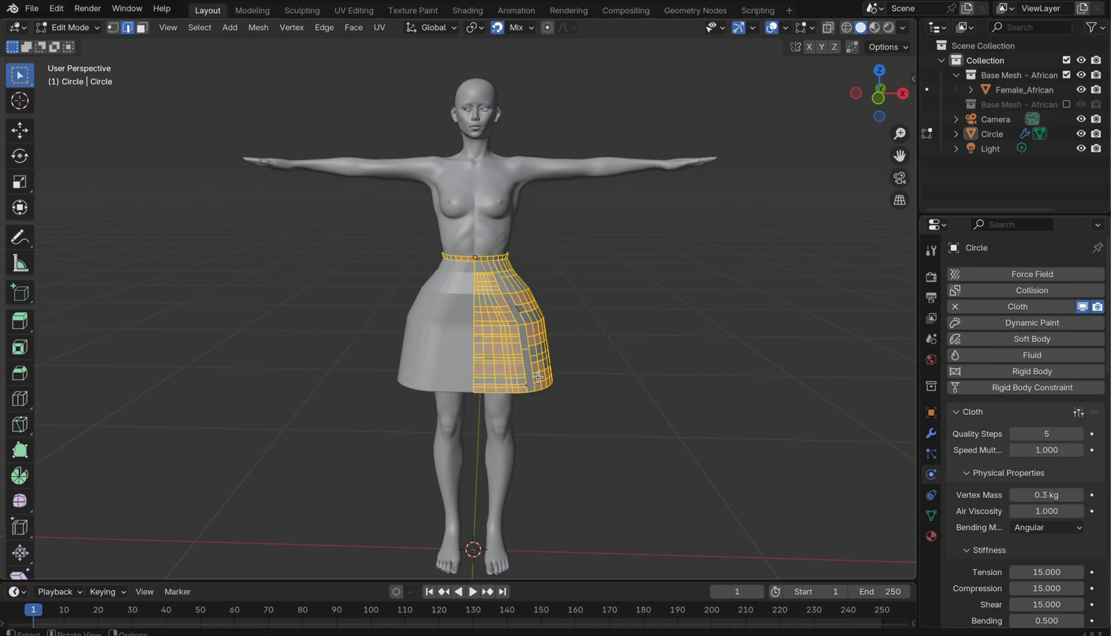
{"action": "middle_click_drag", "start_coordinate": [537, 376], "coordinate": [520, 266]}
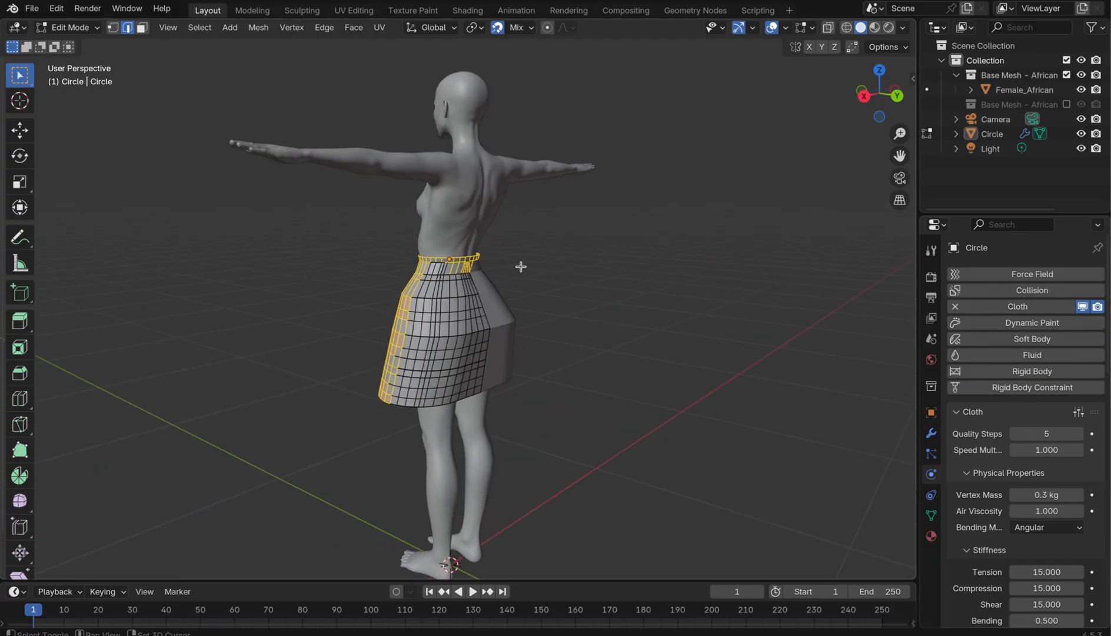
{"action": "left_click_drag", "start_coordinate": [514, 218], "coordinate": [342, 442]}
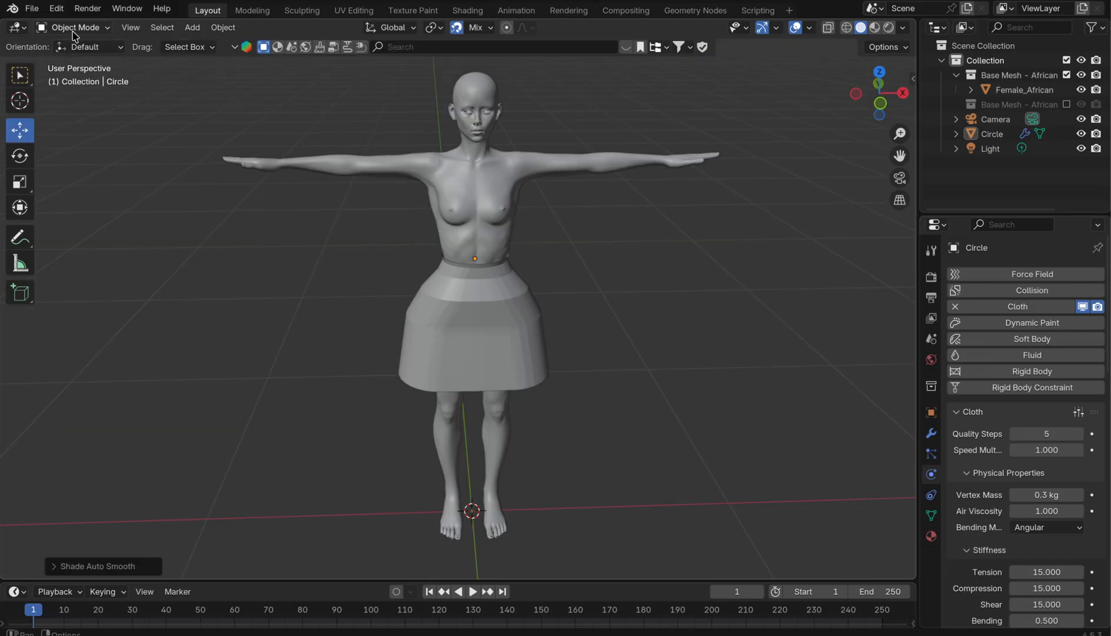
Switch the skirt to Sculpt Mode and activate the Cloth Filter
{"action": "left_click", "coordinate": [73, 31]}
{"action": "left_click", "coordinate": [71, 77]}
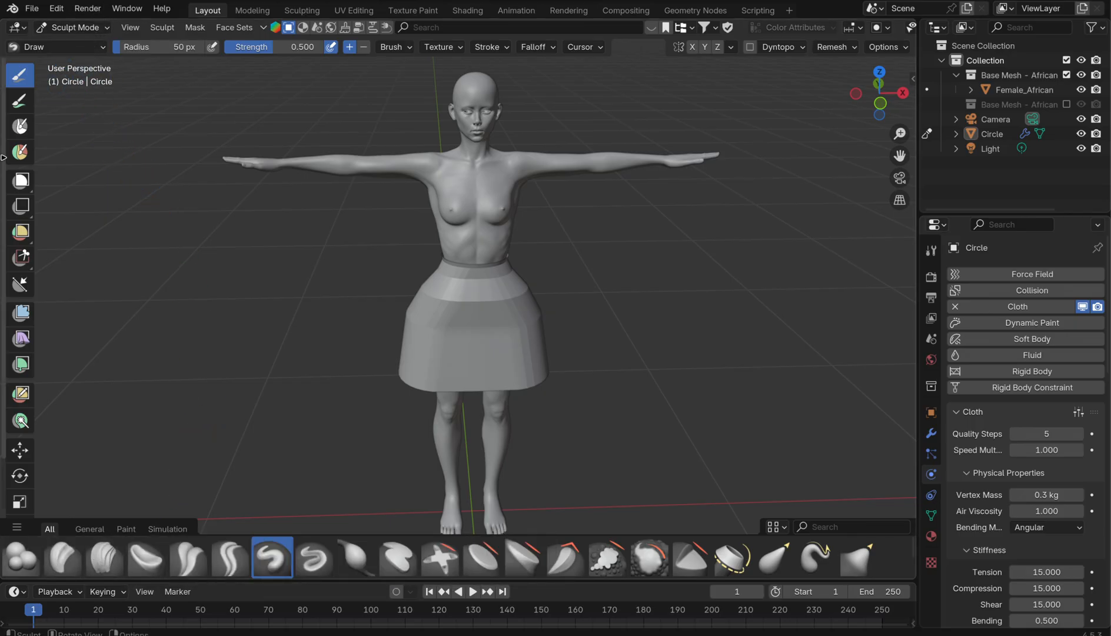
{"action": "left_click", "coordinate": [27, 319]}
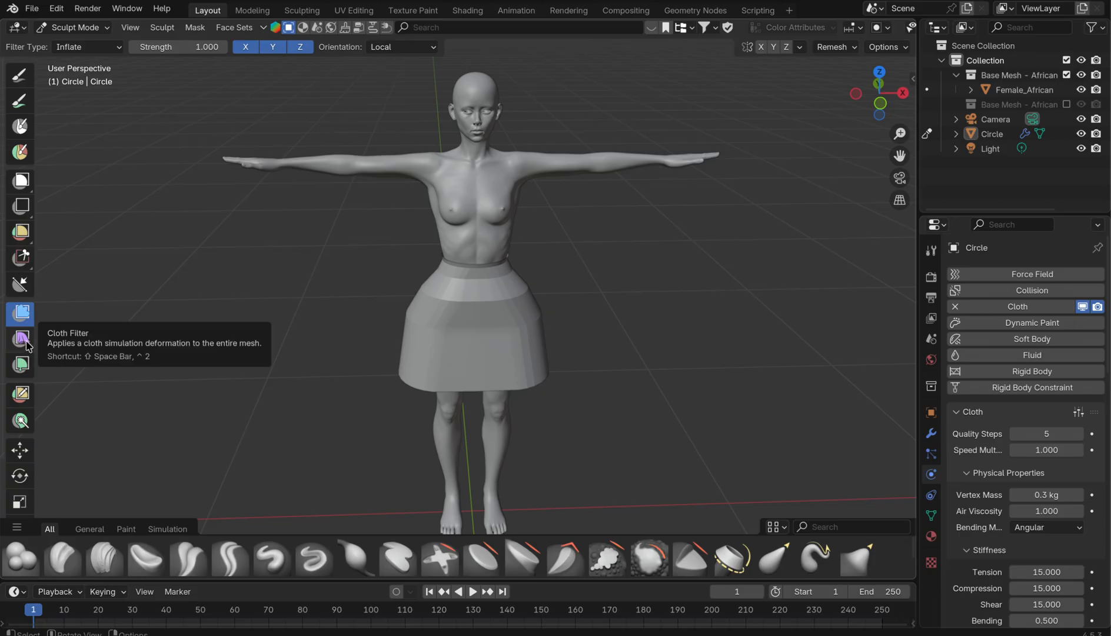
{"action": "left_click", "coordinate": [23, 340]}
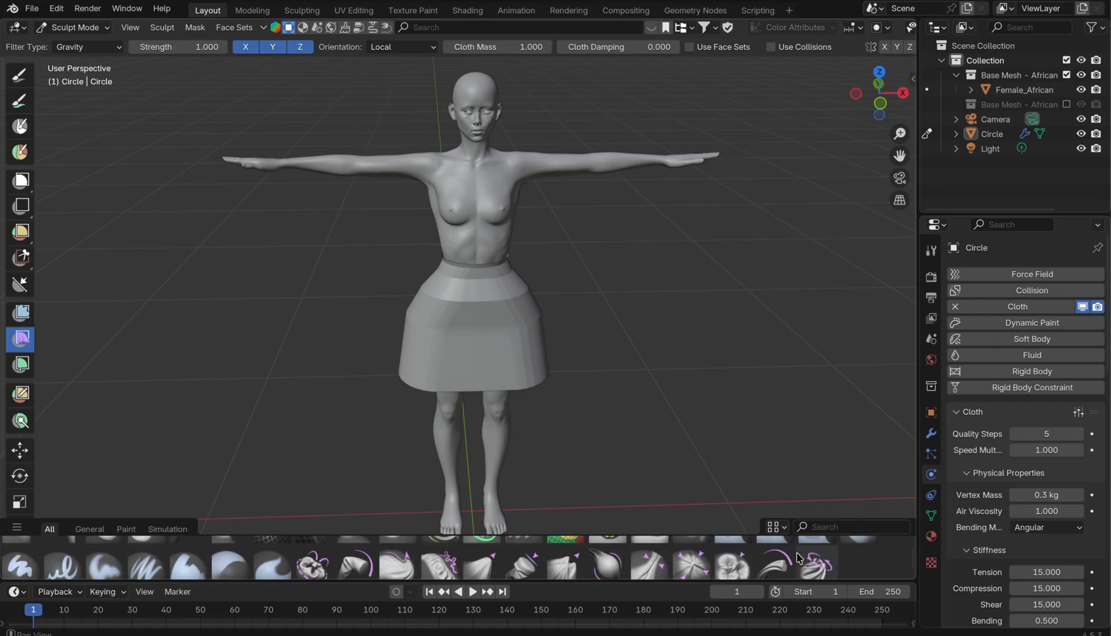
Browse the Simulation, Paint, General and All brush categories, pick the last brush in the first row, and make a short stroke on the skirt's side
{"action": "left_click", "coordinate": [167, 530]}
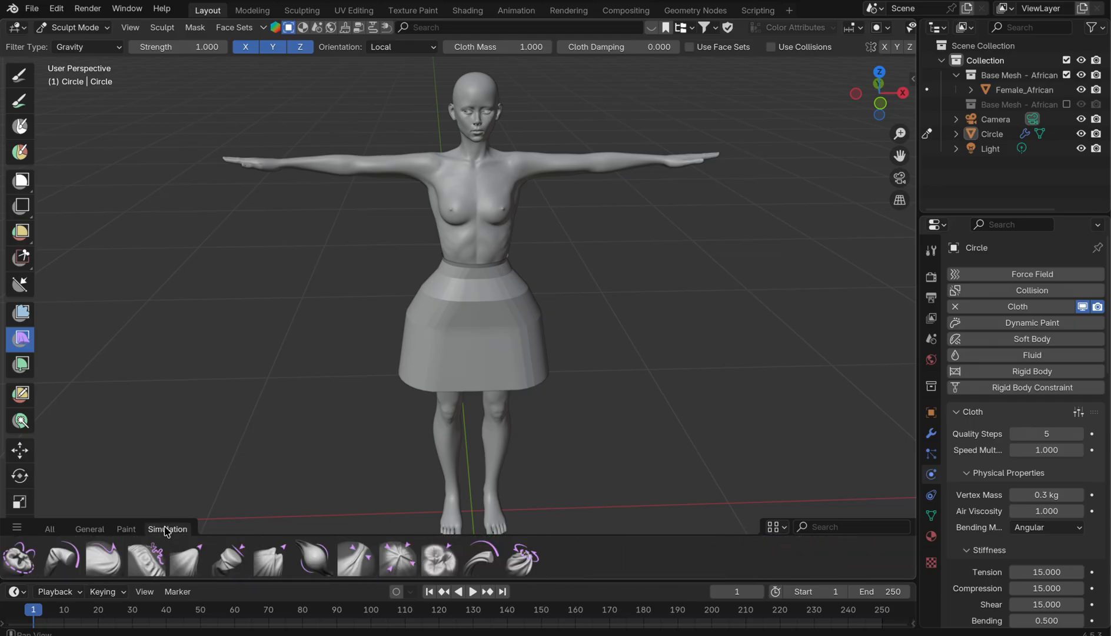
{"action": "left_click", "coordinate": [123, 529]}
{"action": "left_click", "coordinate": [102, 530]}
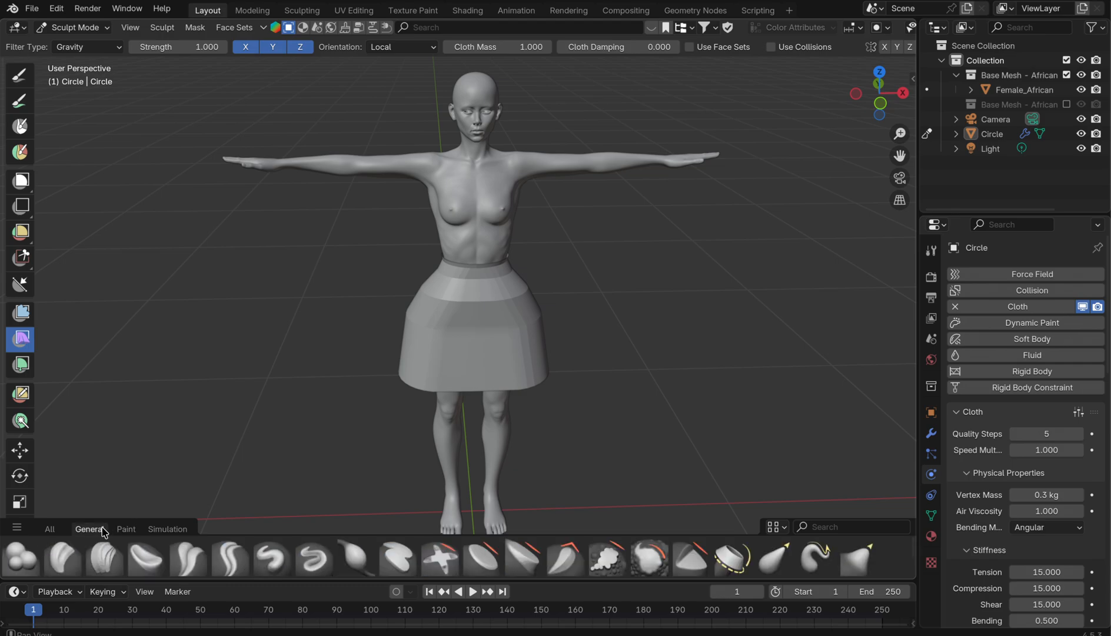
{"action": "left_click", "coordinate": [51, 529]}
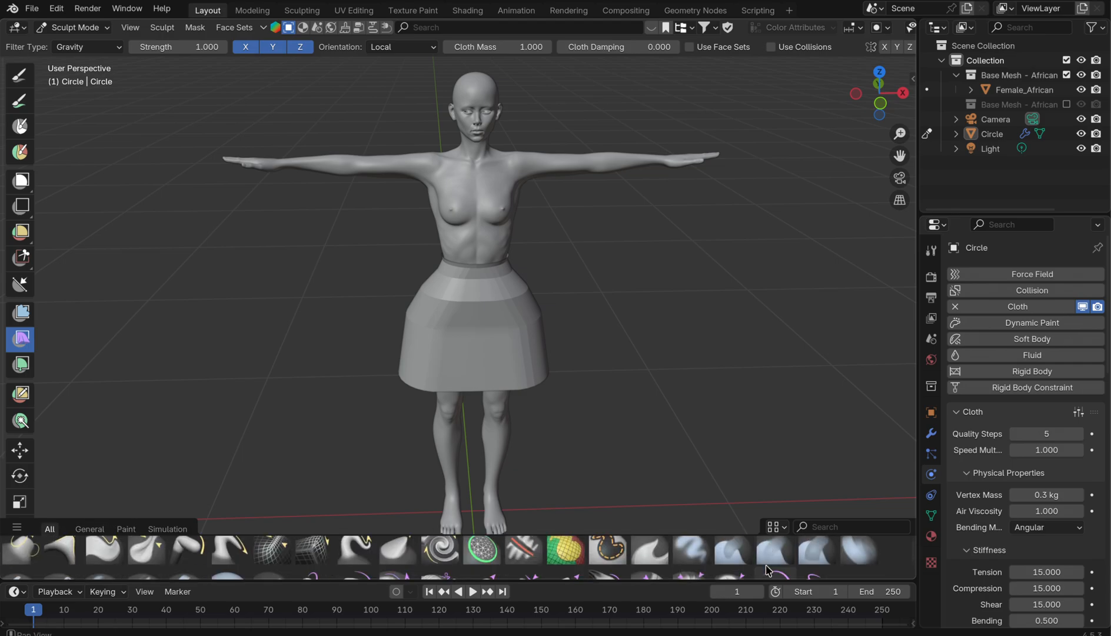
{"action": "scroll", "coordinate": [767, 569], "scroll_direction": "down", "scroll_amount": 2}
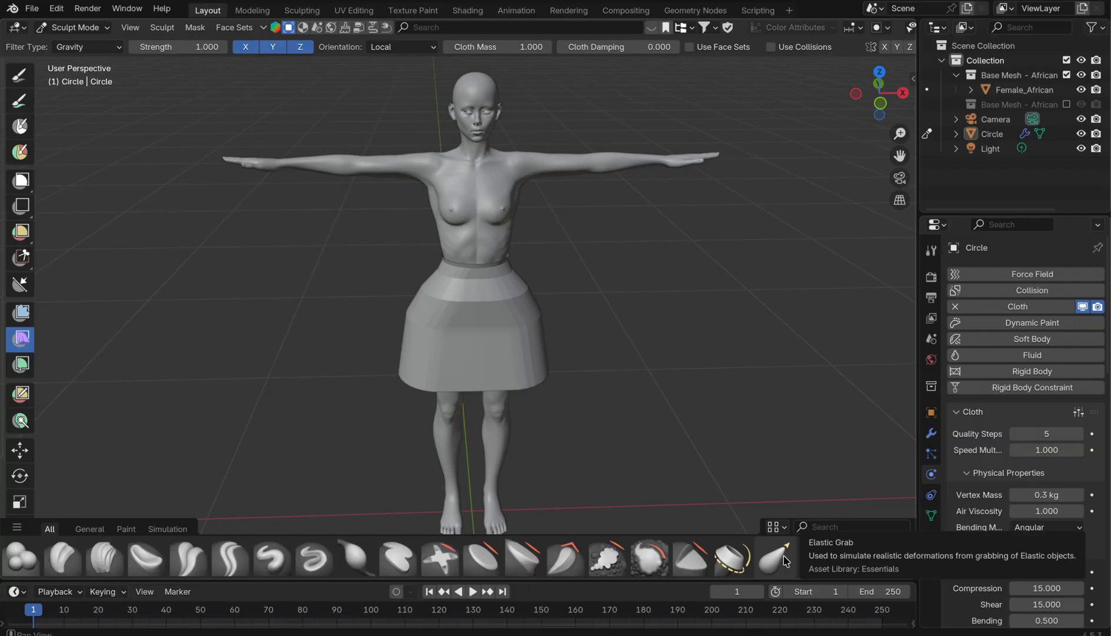
{"action": "scroll", "coordinate": [765, 562], "scroll_direction": "down", "scroll_amount": 3}
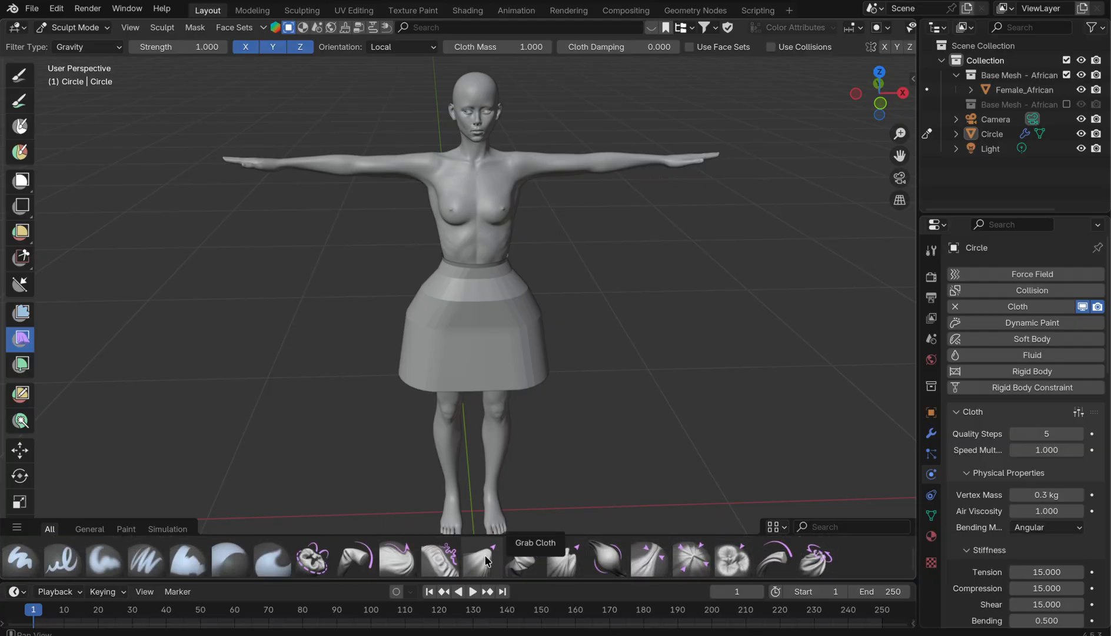
{"action": "scroll", "coordinate": [765, 562], "scroll_direction": "up", "scroll_amount": 3}
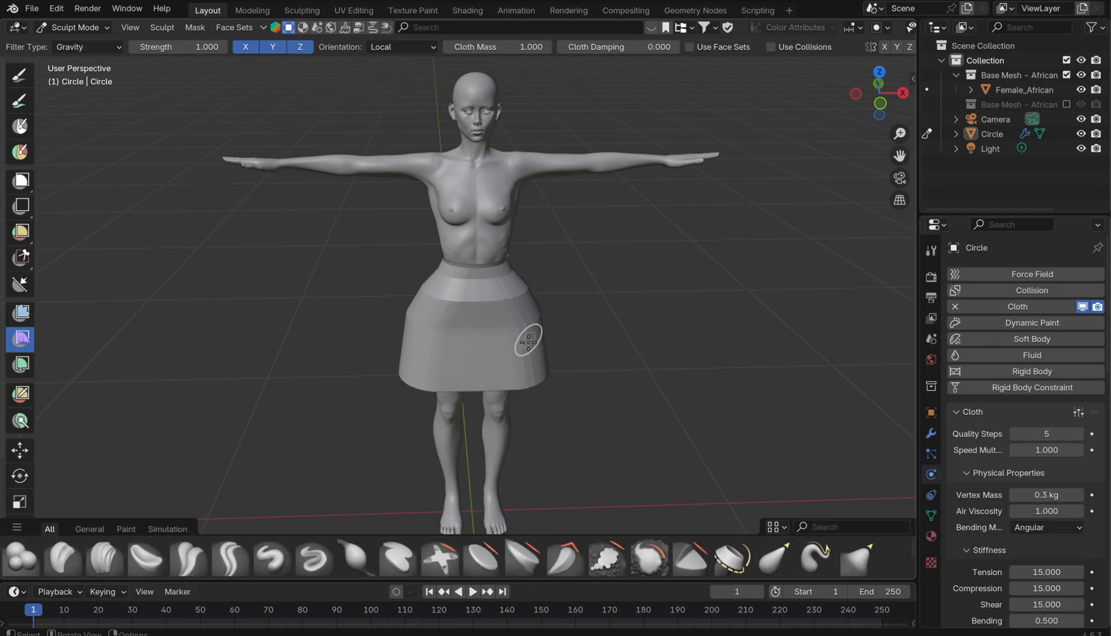
{"action": "left_click", "coordinate": [859, 557]}
{"action": "mouse_move", "coordinate": [529, 367]}
{"action": "left_mouse_down"}
{"action": "mouse_move", "coordinate": [530, 382]}
{"action": "mouse_move", "coordinate": [515, 377]}
{"action": "mouse_move", "coordinate": [533, 353]}
{"action": "left_mouse_up"}
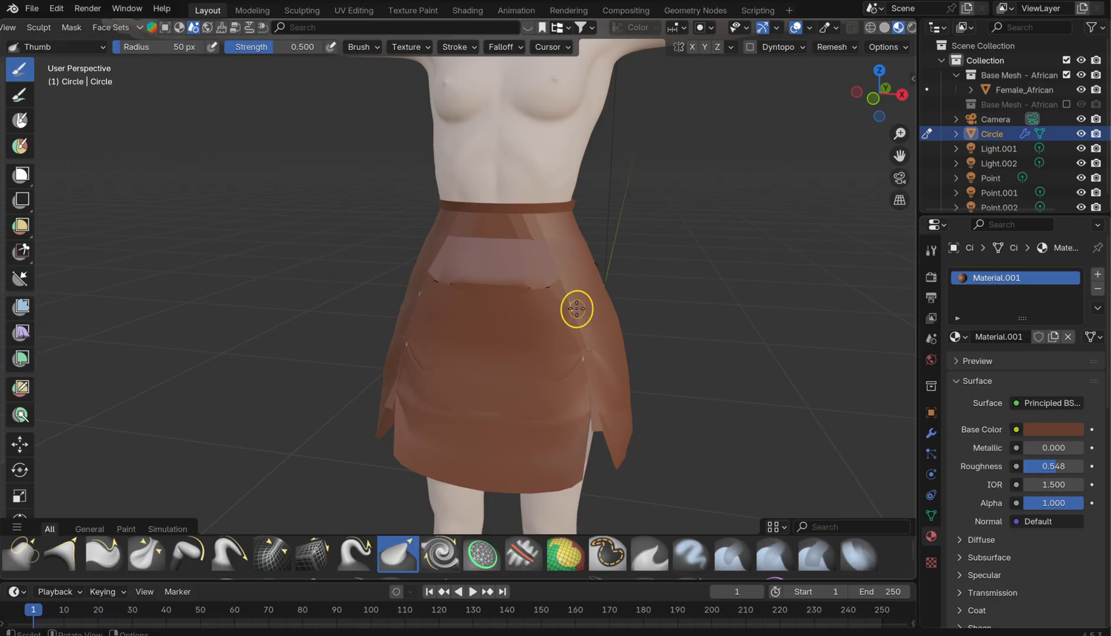
Push the seam between the front and side panels upward and inward with repeated Thumb brush strokes, and finish with a short stroke toward the slit
{"action": "mouse_move", "coordinate": [584, 322]}
{"action": "left_mouse_down"}
{"action": "mouse_move", "coordinate": [568, 293]}
{"action": "mouse_move", "coordinate": [569, 311]}
{"action": "left_mouse_up"}
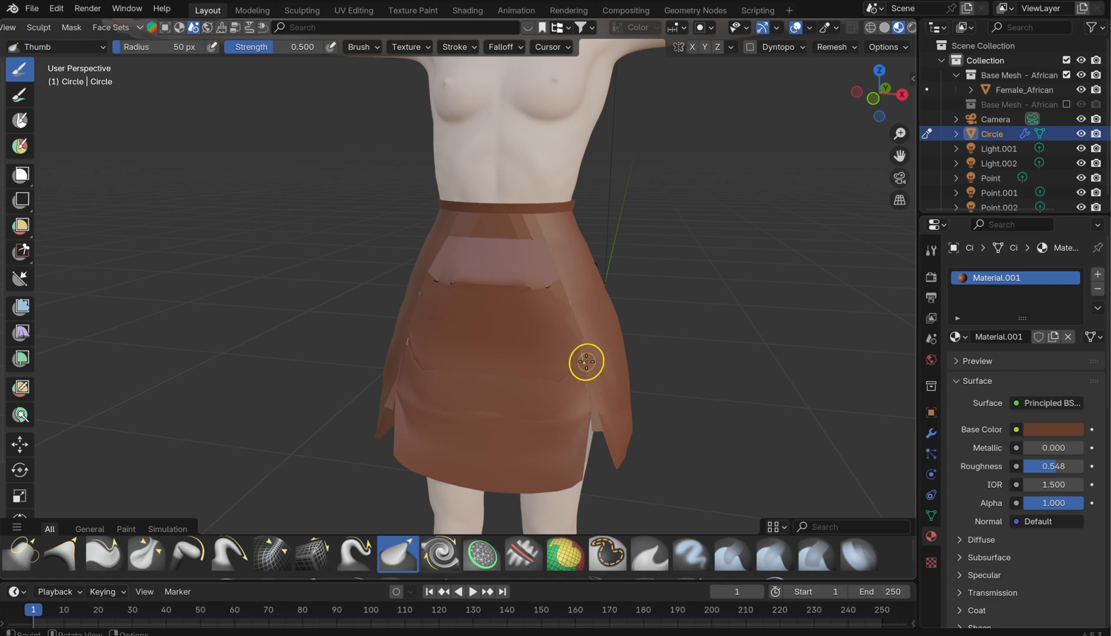
{"action": "mouse_move", "coordinate": [587, 362]}
{"action": "left_mouse_down"}
{"action": "mouse_move", "coordinate": [592, 378]}
{"action": "mouse_move", "coordinate": [570, 319]}
{"action": "left_mouse_up"}
{"action": "left_click_drag", "start_coordinate": [591, 348], "coordinate": [570, 326]}
{"action": "left_click_drag", "start_coordinate": [598, 343], "coordinate": [570, 321]}
{"action": "left_click_drag", "start_coordinate": [592, 341], "coordinate": [572, 313]}
{"action": "mouse_move", "coordinate": [588, 323]}
{"action": "left_mouse_down"}
{"action": "mouse_move", "coordinate": [574, 303]}
{"action": "mouse_move", "coordinate": [560, 303]}
{"action": "mouse_move", "coordinate": [562, 314]}
{"action": "left_mouse_up"}
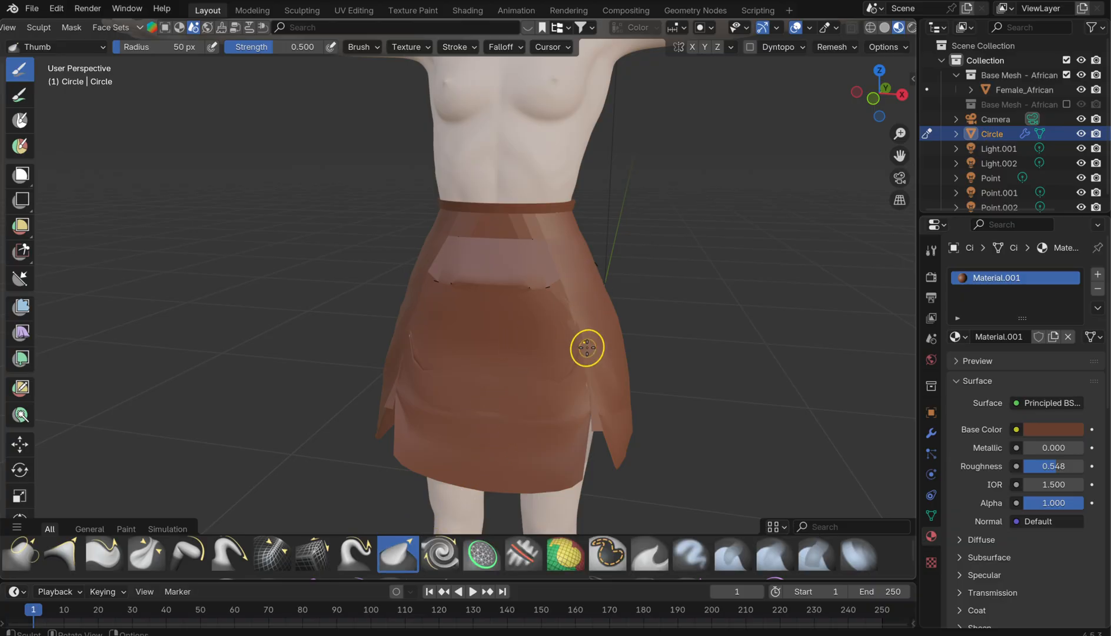
{"action": "left_click_drag", "start_coordinate": [584, 351], "coordinate": [570, 313]}
{"action": "mouse_move", "coordinate": [588, 365]}
{"action": "left_mouse_down"}
{"action": "mouse_move", "coordinate": [577, 323]}
{"action": "mouse_move", "coordinate": [588, 406]}
{"action": "mouse_move", "coordinate": [586, 365]}
{"action": "mouse_move", "coordinate": [590, 387]}
{"action": "left_mouse_up"}
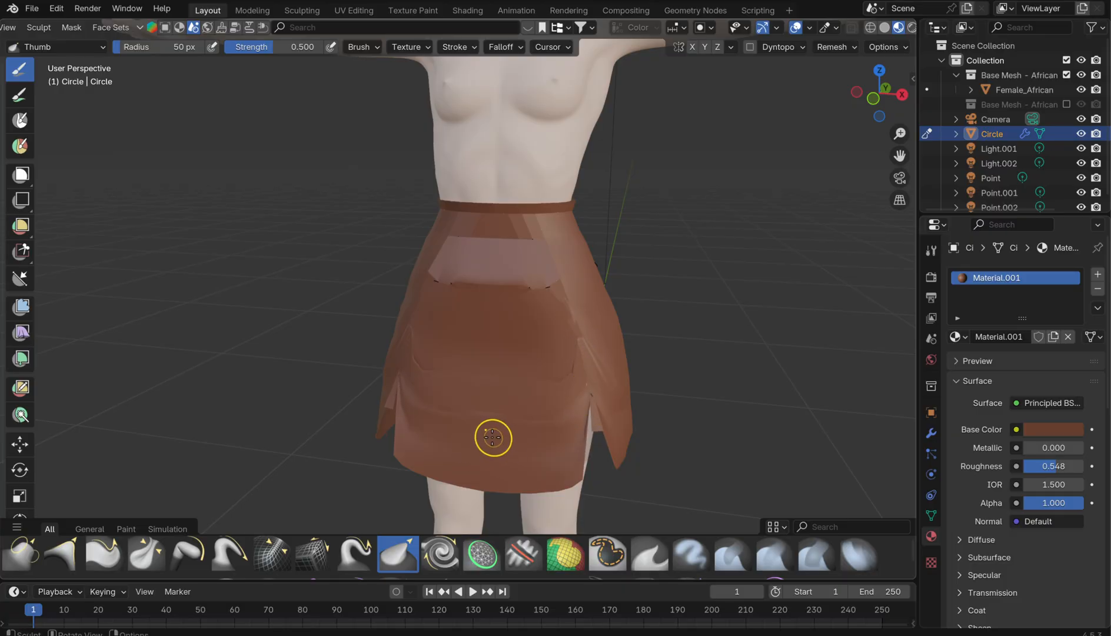
Push the cloth up along the seam above the side slit with the 50 px Thumb brush, and nudge the slit's upper edge outward
{"action": "middle_click_drag", "start_coordinate": [493, 437], "coordinate": [488, 437]}
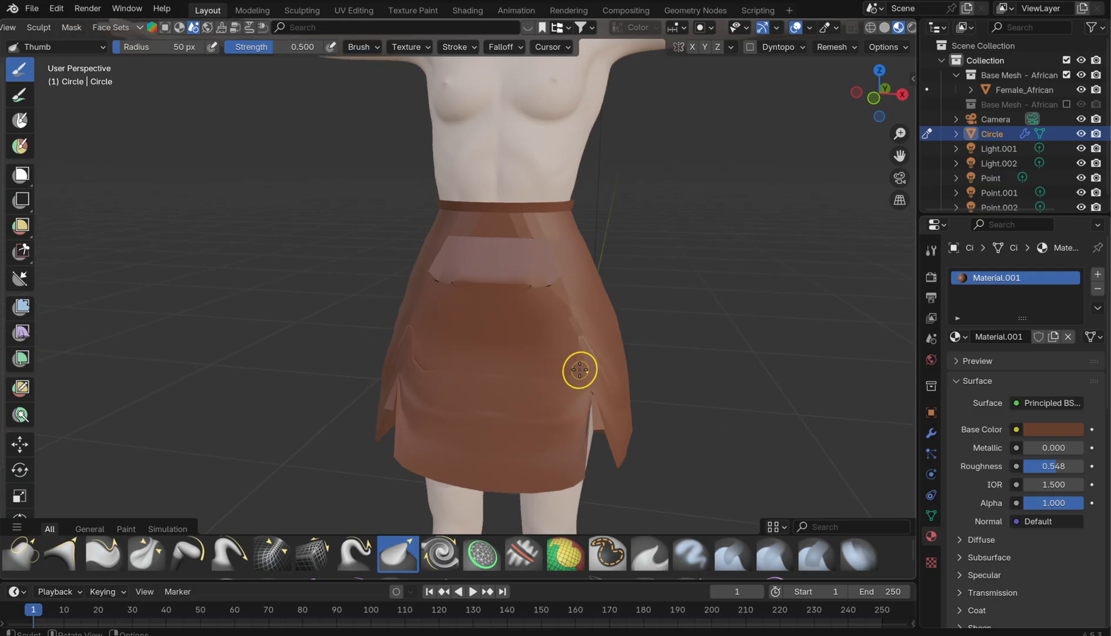
{"action": "mouse_move", "coordinate": [582, 345]}
{"action": "left_mouse_down"}
{"action": "mouse_move", "coordinate": [566, 288]}
{"action": "mouse_move", "coordinate": [575, 298]}
{"action": "left_mouse_up"}
{"action": "right_click", "coordinate": [575, 330]}
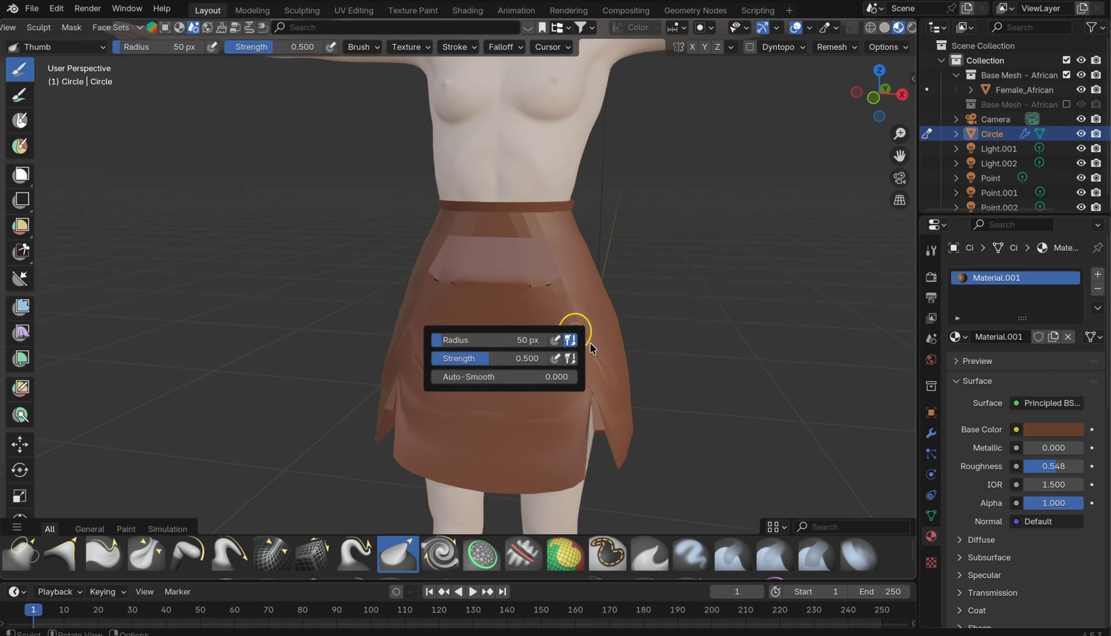
{"action": "left_click", "coordinate": [591, 347]}
{"action": "middle_click_drag", "start_coordinate": [580, 316], "coordinate": [573, 274]}
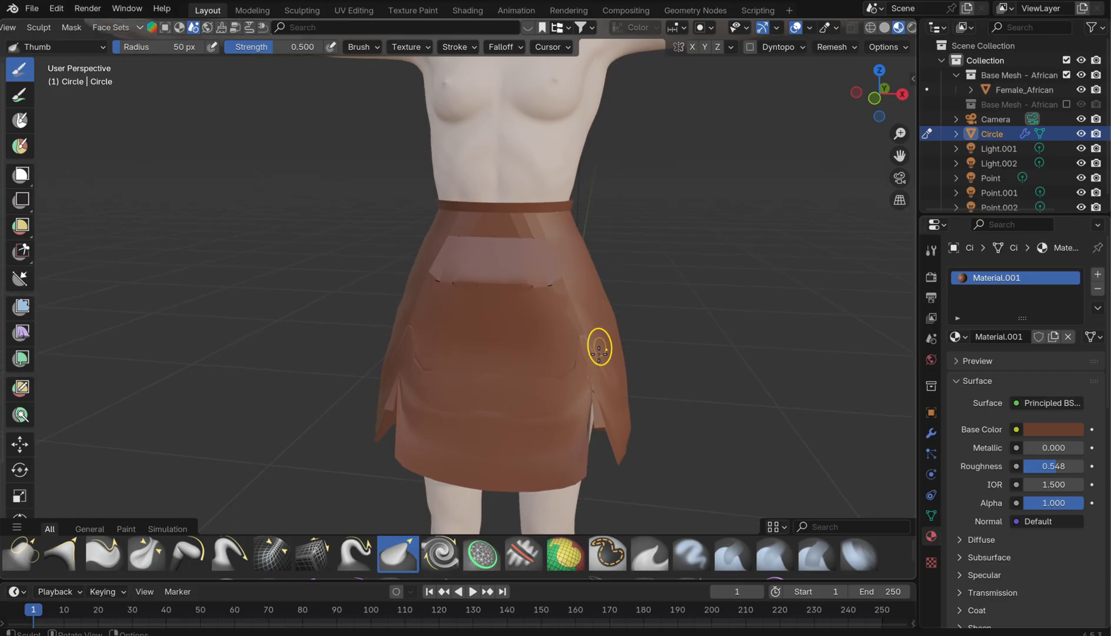
{"action": "left_click_drag", "start_coordinate": [598, 391], "coordinate": [588, 364]}
{"action": "left_click_drag", "start_coordinate": [588, 364], "coordinate": [586, 344]}
{"action": "left_click_drag", "start_coordinate": [596, 384], "coordinate": [594, 345]}
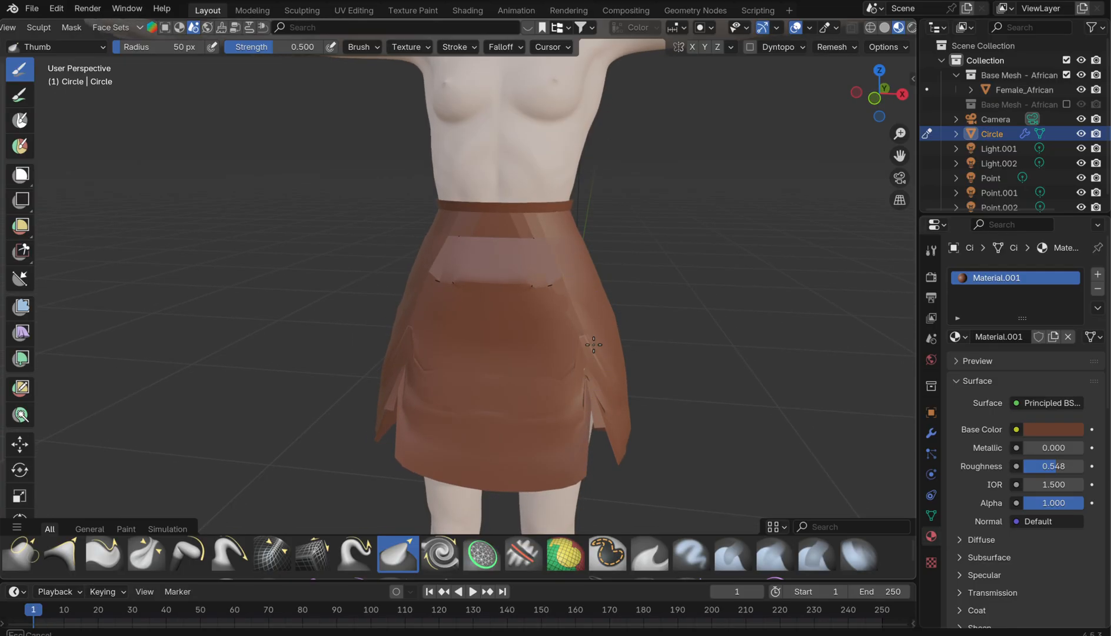
{"action": "mouse_move", "coordinate": [594, 406]}
{"action": "left_mouse_down"}
{"action": "mouse_move", "coordinate": [577, 396]}
{"action": "mouse_move", "coordinate": [613, 409]}
{"action": "left_mouse_up"}
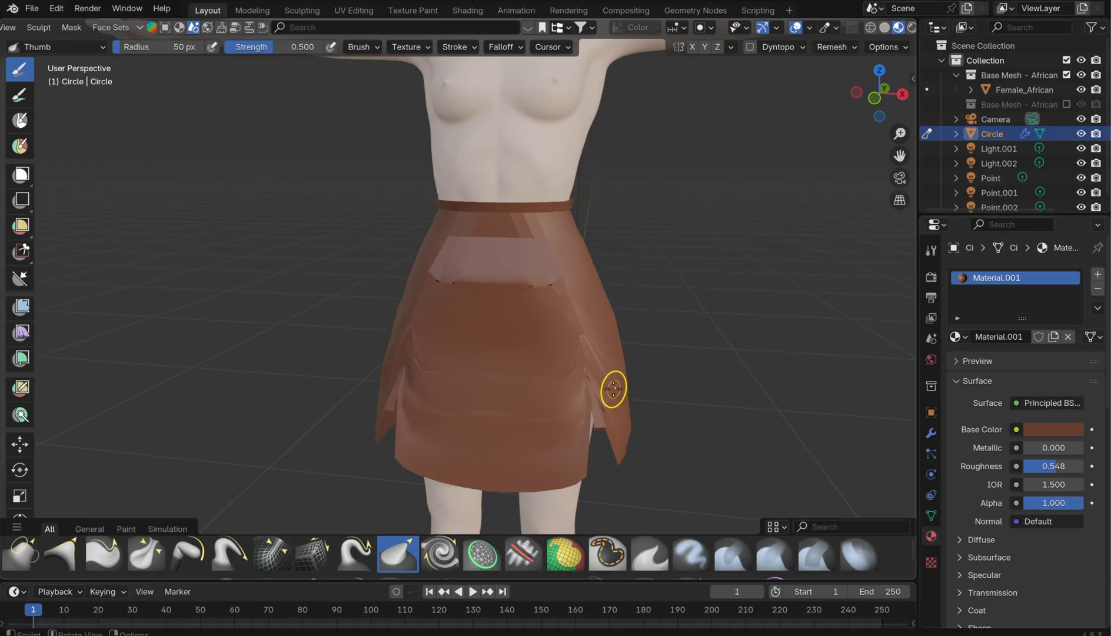
Push the lower part of the skirt's front panel slightly upward with the Thumb brush
{"action": "middle_click_drag", "start_coordinate": [565, 410], "coordinate": [549, 439]}
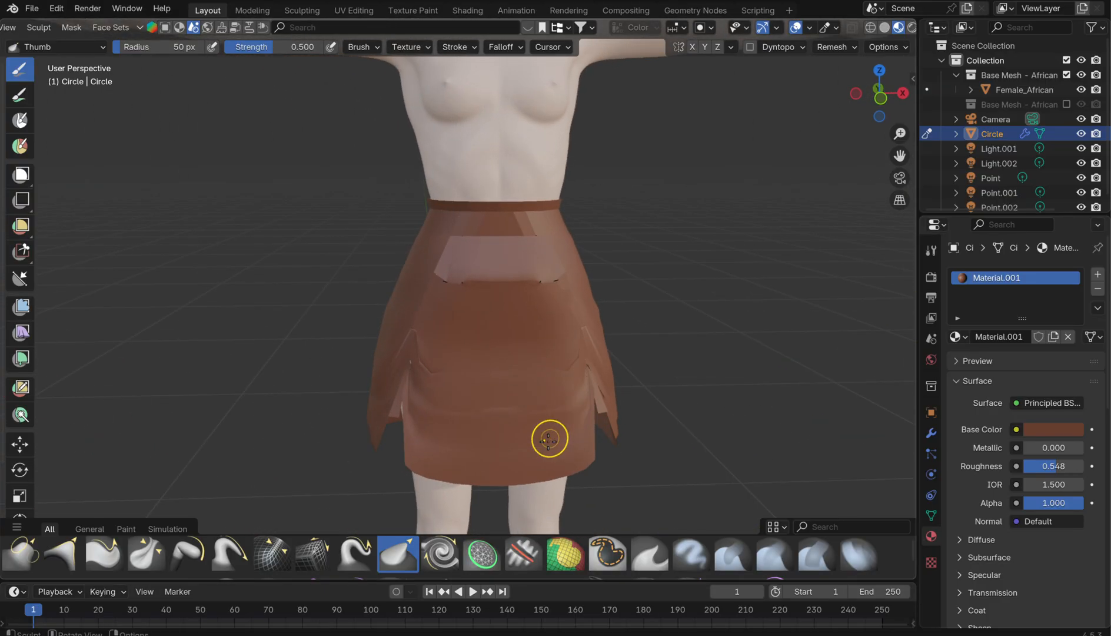
{"action": "left_click_drag", "start_coordinate": [548, 440], "coordinate": [534, 415]}
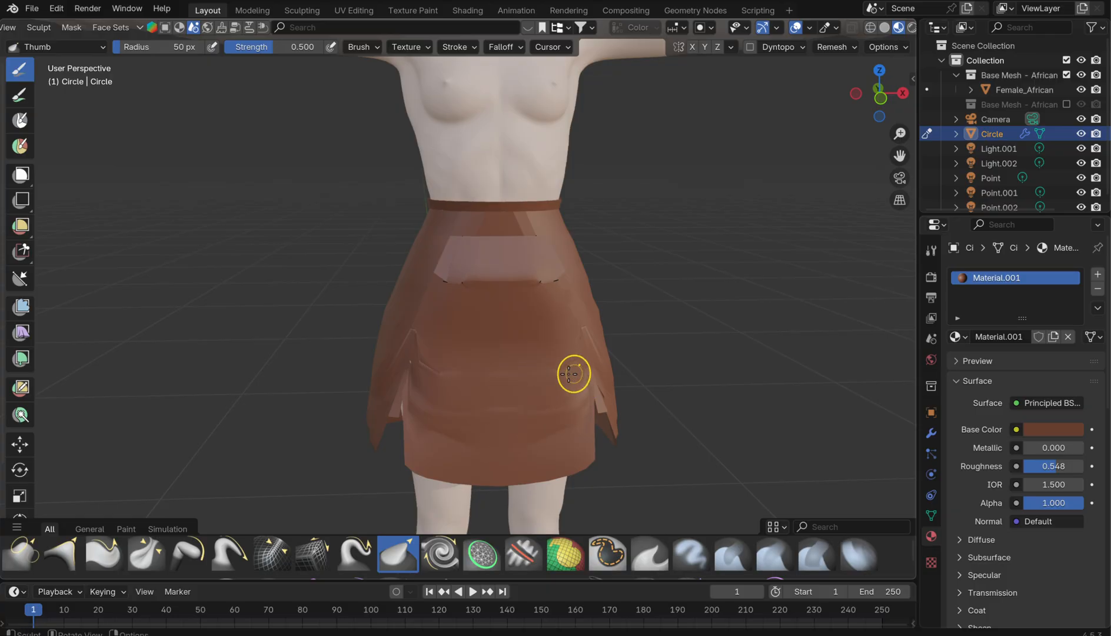
{"action": "middle_click_drag", "start_coordinate": [556, 429], "coordinate": [558, 432]}
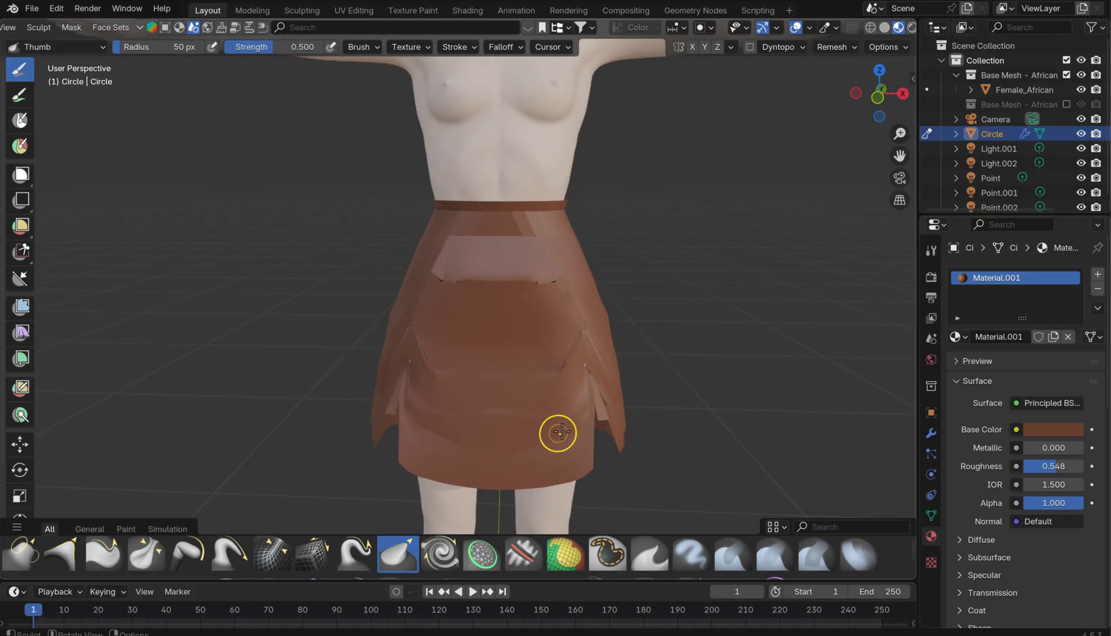
{"action": "scroll", "coordinate": [599, 308], "scroll_direction": "down", "scroll_amount": 5}
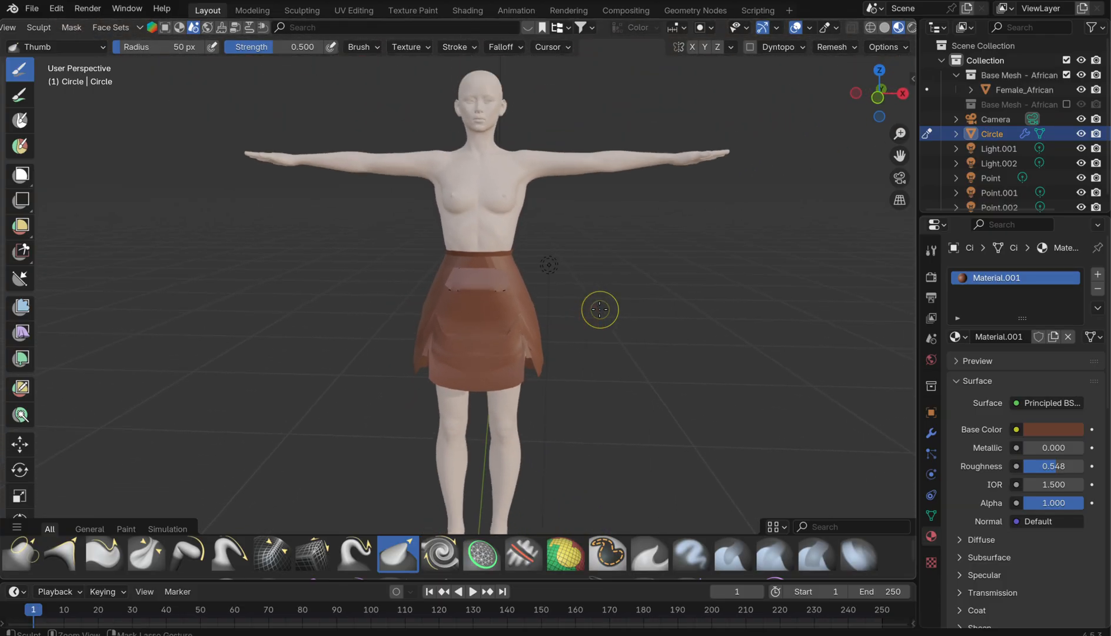
{"action": "middle_click_drag", "start_coordinate": [600, 308], "coordinate": [600, 310]}
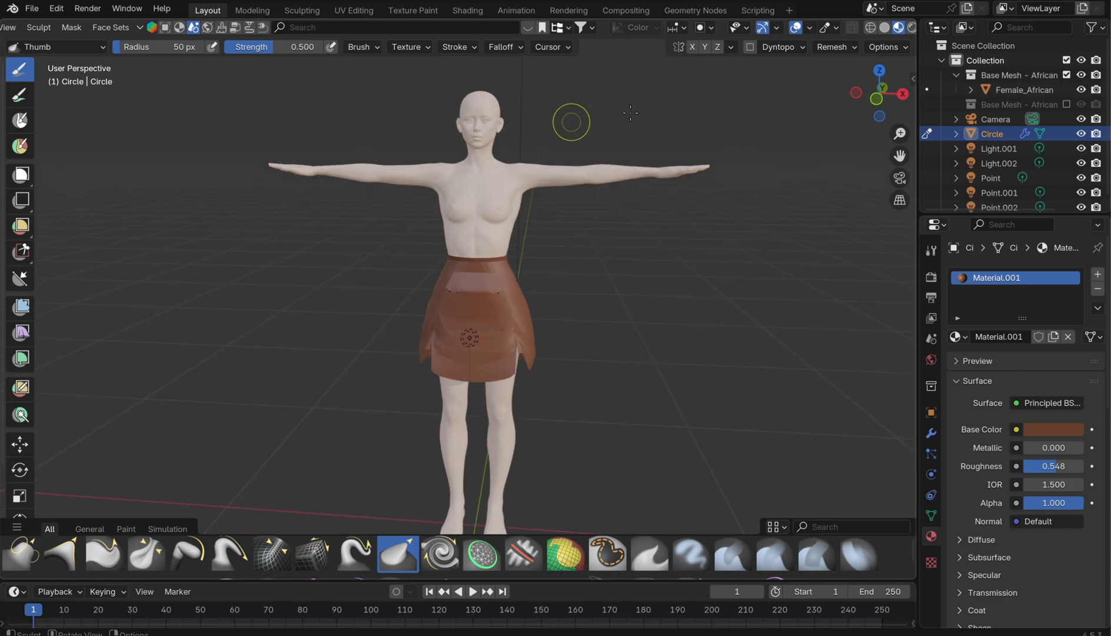
{"action": "right_click", "coordinate": [911, 31]}
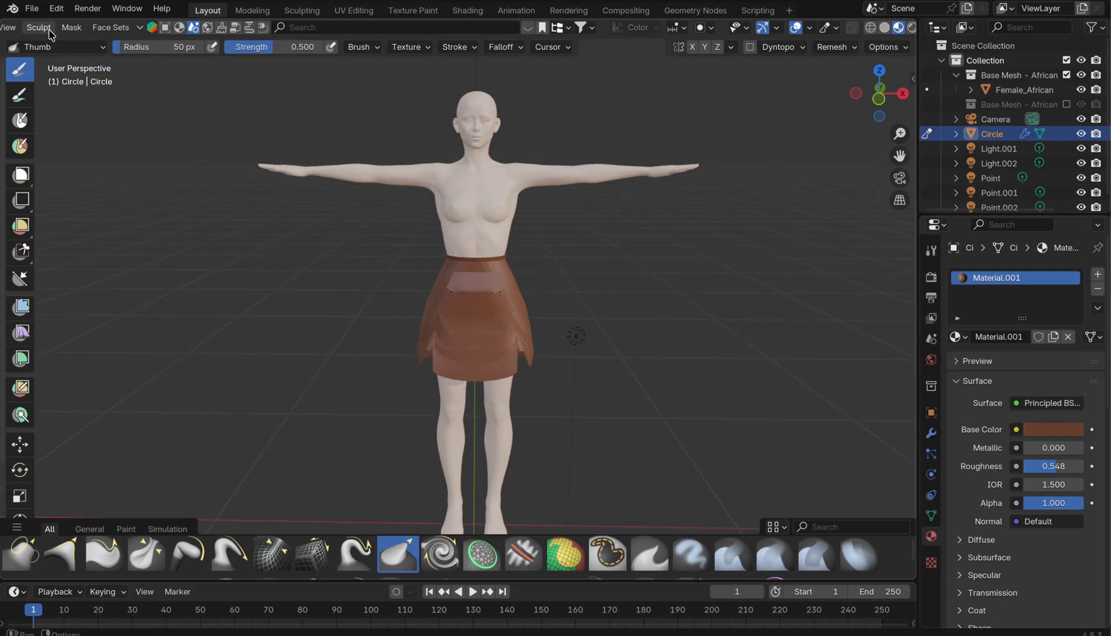
Switch the skirt from Sculpt Mode to Object Mode and view it on the figure in Rendered viewport shading
{"action": "scroll", "coordinate": [89, 27], "scroll_direction": "up", "scroll_amount": 5}
{"action": "left_click", "coordinate": [74, 27]}
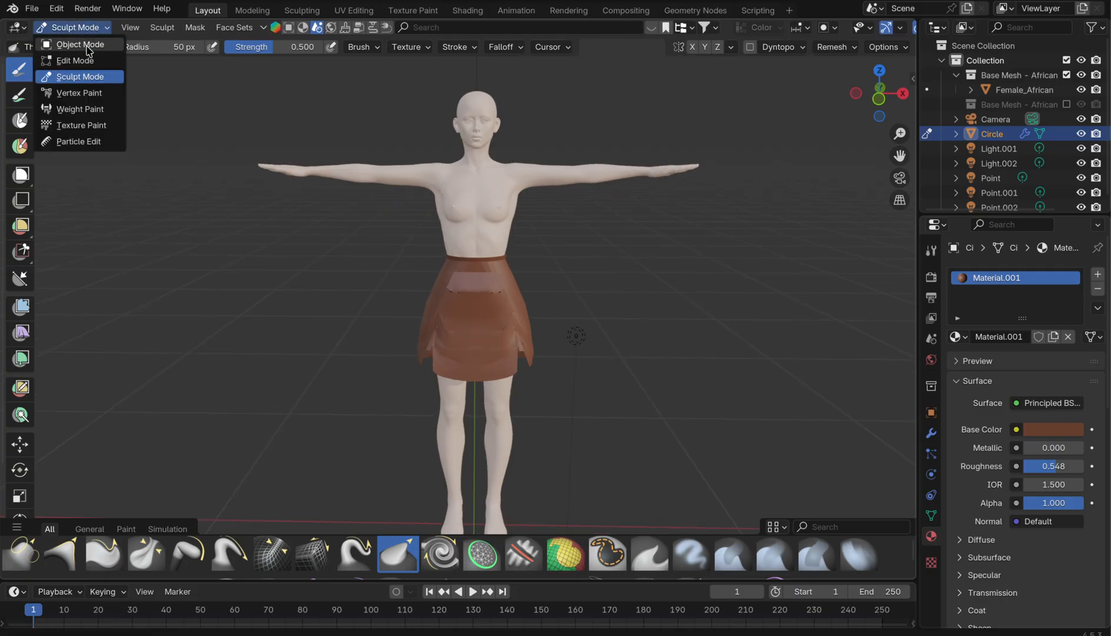
{"action": "left_click", "coordinate": [88, 44]}
{"action": "left_click", "coordinate": [888, 27]}
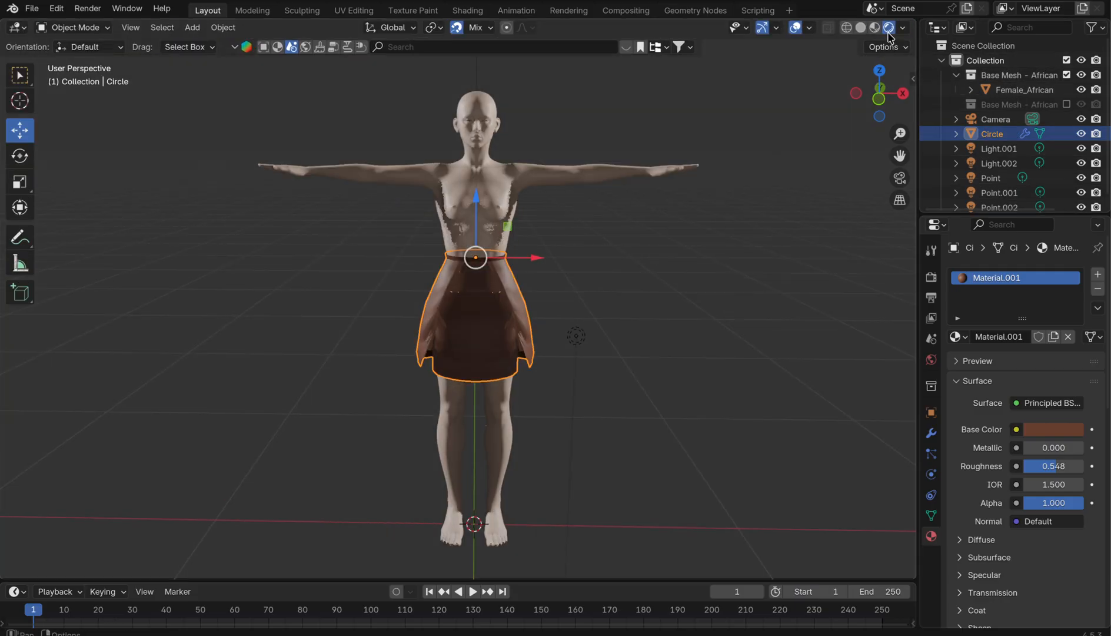
{"action": "middle_click_drag", "start_coordinate": [565, 235], "coordinate": [683, 235]}
{"action": "mouse_move", "coordinate": [566, 238]}
{"action": "middle_mouse_down"}
{"action": "mouse_move", "coordinate": [247, 251]}
{"action": "mouse_move", "coordinate": [306, 236]}
{"action": "mouse_move", "coordinate": [566, 235]}
{"action": "middle_mouse_up"}
{"action": "left_click", "coordinate": [566, 236]}
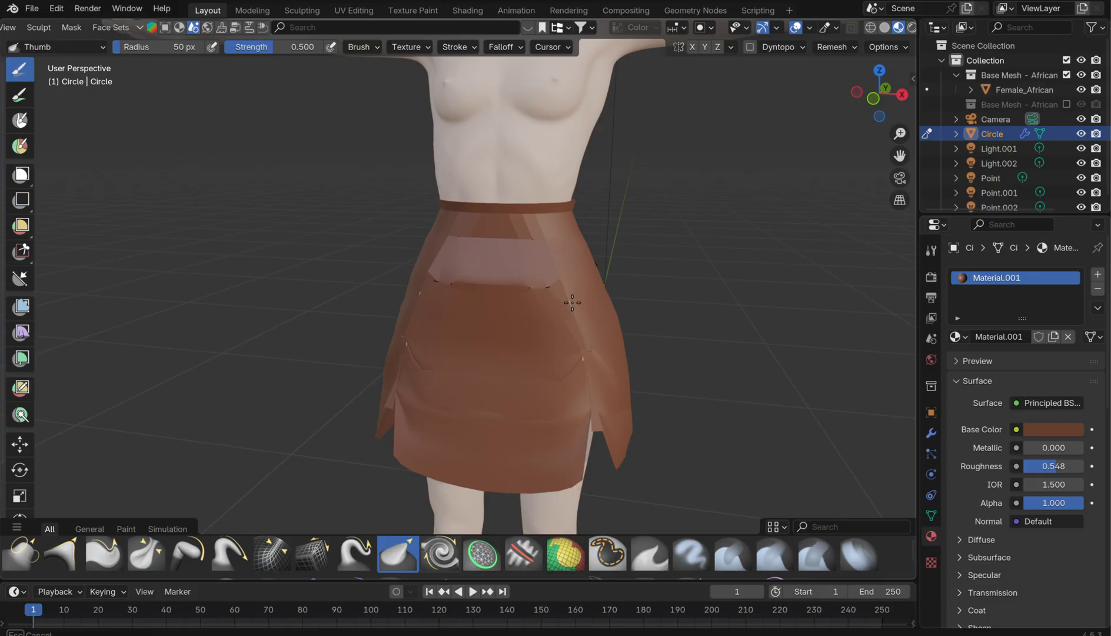
Push the seam between the skirt's front and side panels upward and inward with four 50 px Thumb brush strokes above the slit
{"action": "left_click_drag", "start_coordinate": [575, 325], "coordinate": [564, 288]}
{"action": "left_click_drag", "start_coordinate": [588, 357], "coordinate": [573, 307]}
{"action": "left_click_drag", "start_coordinate": [589, 356], "coordinate": [574, 309]}
{"action": "left_click_drag", "start_coordinate": [598, 350], "coordinate": [577, 314]}
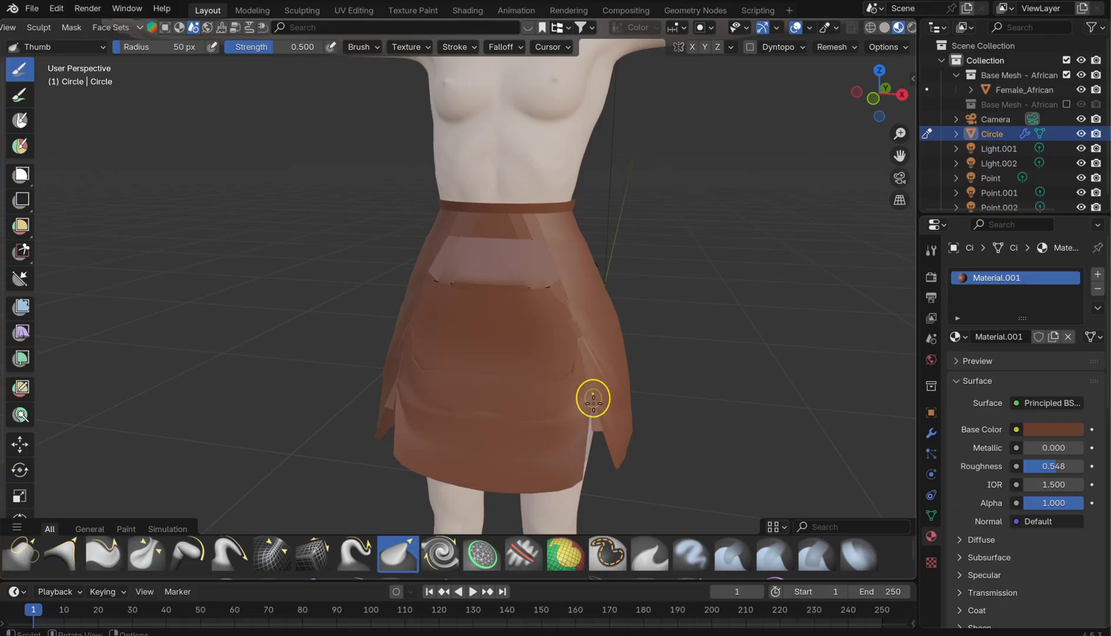
{"action": "mouse_move", "coordinate": [500, 437]}
{"action": "middle_mouse_down"}
{"action": "mouse_move", "coordinate": [486, 438]}
{"action": "mouse_move", "coordinate": [557, 412]}
{"action": "middle_mouse_up"}
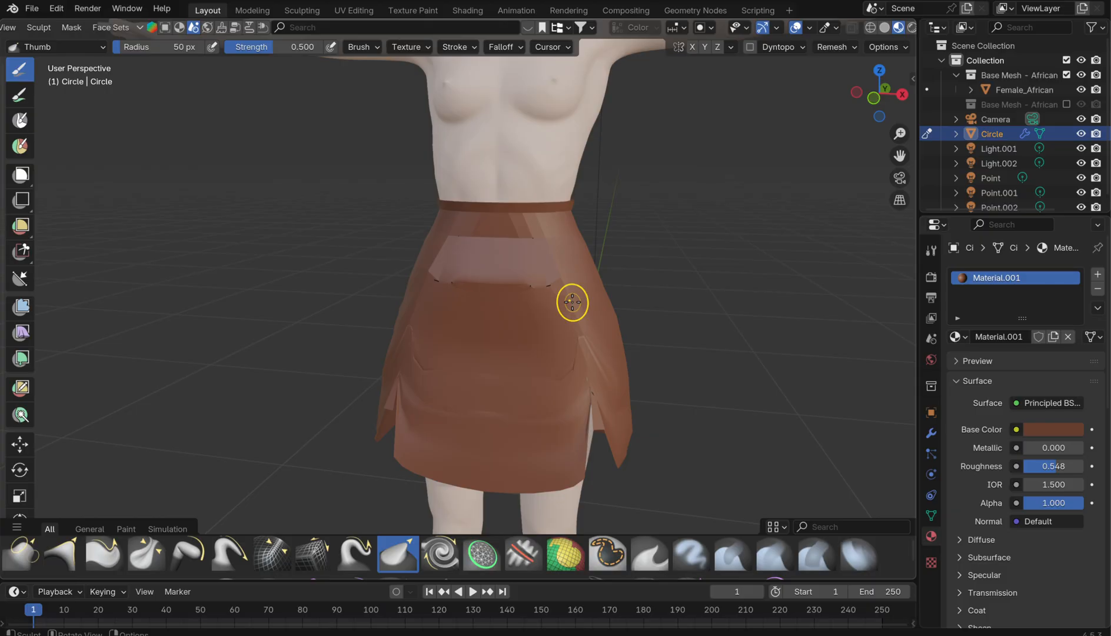
Push the cloth at the top of the side slit downward and outward along the seam with the Thumb brush
{"action": "right_click", "coordinate": [575, 342]}
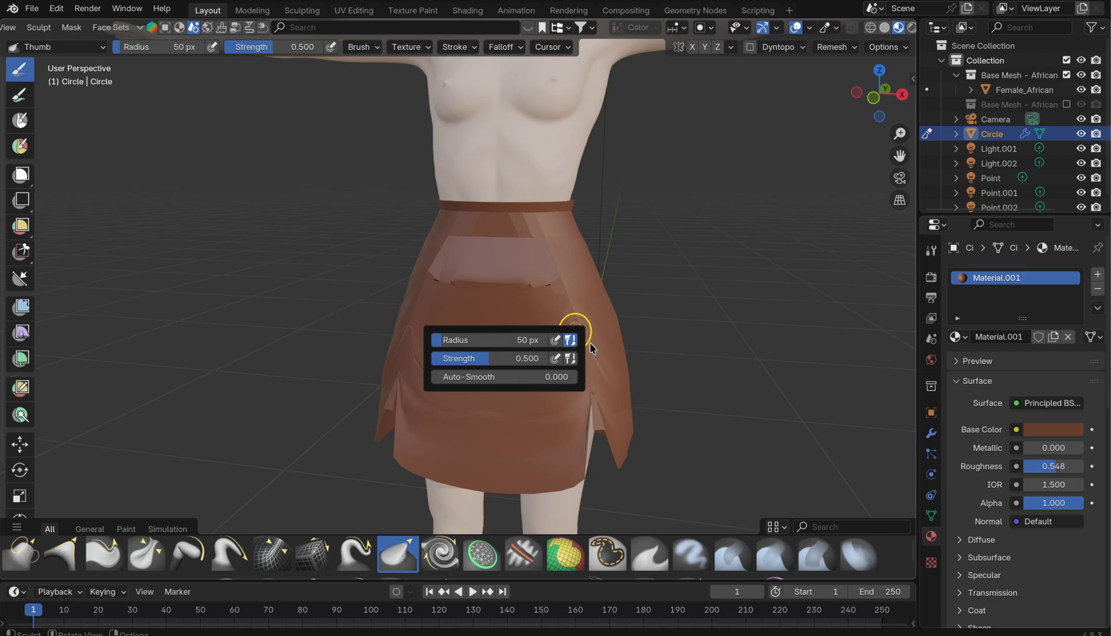
{"action": "middle_click_drag", "start_coordinate": [590, 343], "coordinate": [585, 322]}
{"action": "mouse_move", "coordinate": [585, 322]}
{"action": "middle_mouse_down"}
{"action": "mouse_move", "coordinate": [598, 342]}
{"action": "mouse_move", "coordinate": [573, 304]}
{"action": "mouse_move", "coordinate": [561, 255]}
{"action": "middle_mouse_up"}
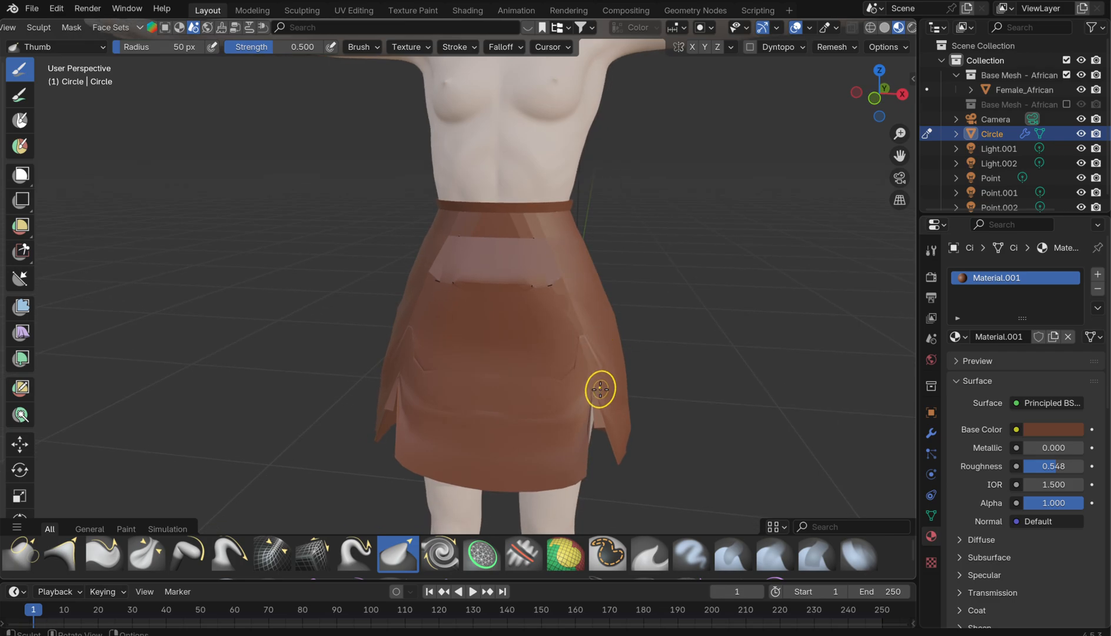
{"action": "middle_click_drag", "start_coordinate": [601, 388], "coordinate": [584, 353]}
{"action": "mouse_move", "coordinate": [585, 339]}
{"action": "left_mouse_down"}
{"action": "mouse_move", "coordinate": [588, 403]}
{"action": "mouse_move", "coordinate": [610, 397]}
{"action": "mouse_move", "coordinate": [607, 384]}
{"action": "left_mouse_up"}
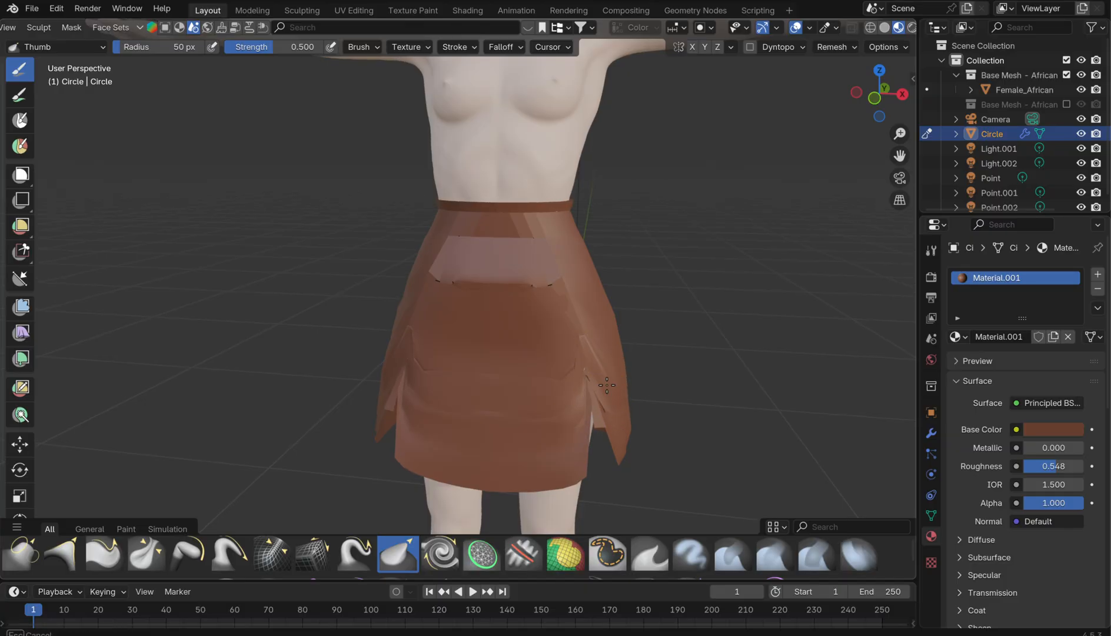
Smear the lower front panel beside the slit with two diagonal Thumb brush strokes, one toward the centre and one toward the slit
{"action": "mouse_move", "coordinate": [570, 414]}
{"action": "middle_mouse_down"}
{"action": "mouse_move", "coordinate": [478, 412]}
{"action": "mouse_move", "coordinate": [568, 412]}
{"action": "mouse_move", "coordinate": [535, 447]}
{"action": "mouse_move", "coordinate": [534, 416]}
{"action": "middle_mouse_up"}
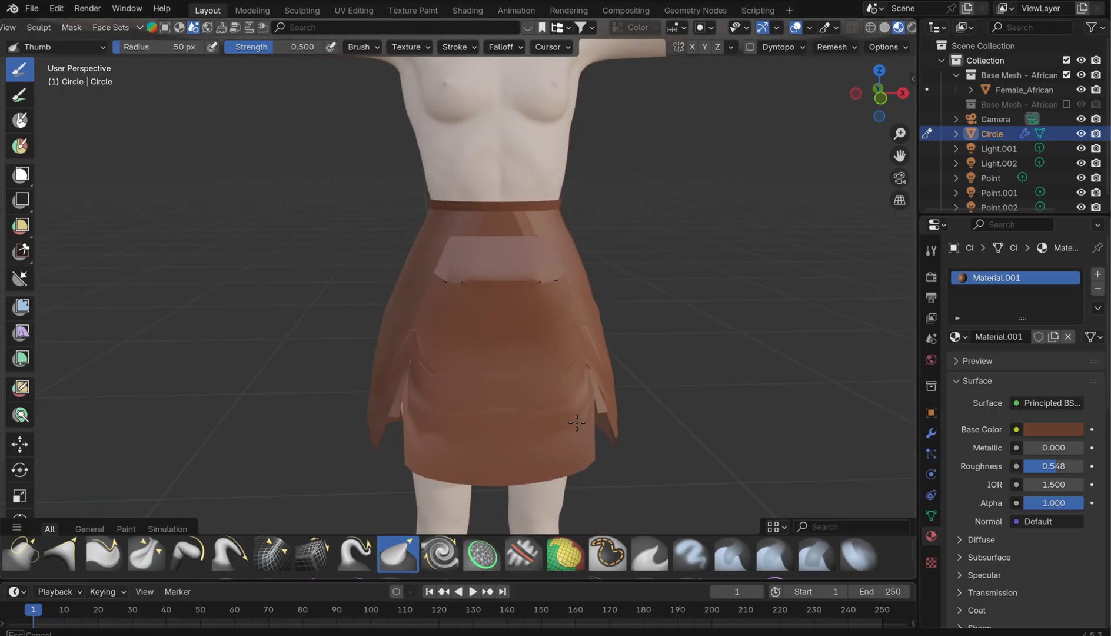
{"action": "mouse_move", "coordinate": [557, 417]}
{"action": "left_mouse_down"}
{"action": "mouse_move", "coordinate": [582, 417]}
{"action": "mouse_move", "coordinate": [568, 446]}
{"action": "mouse_move", "coordinate": [505, 442]}
{"action": "left_mouse_up"}
{"action": "mouse_move", "coordinate": [530, 391]}
{"action": "left_mouse_down"}
{"action": "mouse_move", "coordinate": [506, 382]}
{"action": "mouse_move", "coordinate": [582, 418]}
{"action": "left_mouse_up"}
{"action": "middle_click_drag", "start_coordinate": [561, 431], "coordinate": [560, 429]}
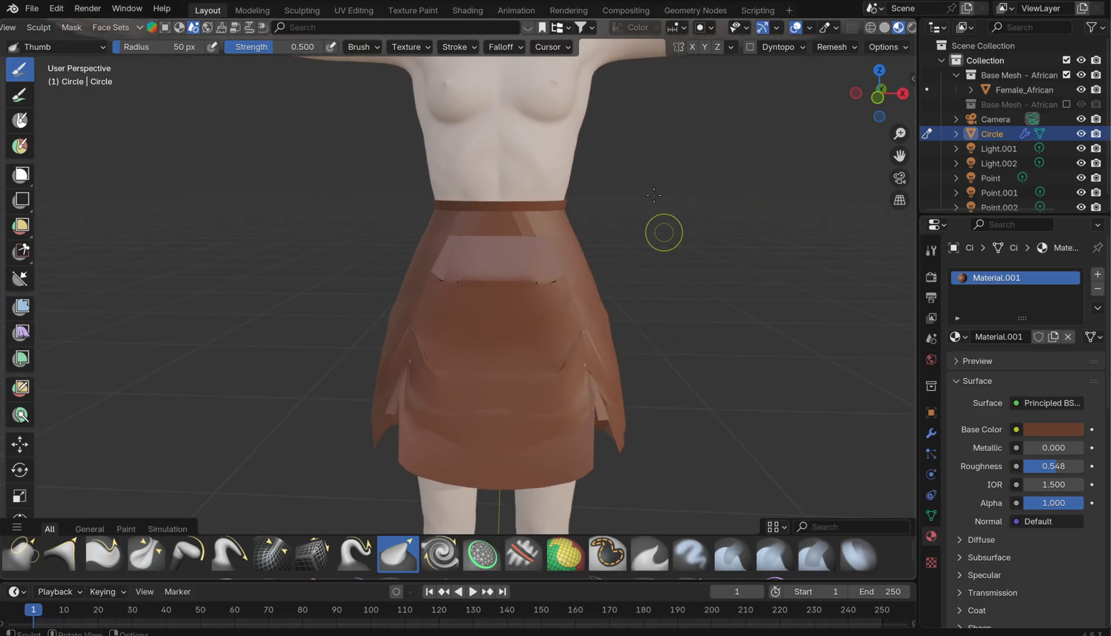
Return the sculpted skirt to Object Mode and set the viewport shading to Rendered with the whole figure in view
{"action": "scroll", "coordinate": [599, 308], "scroll_direction": "down", "scroll_amount": 6}
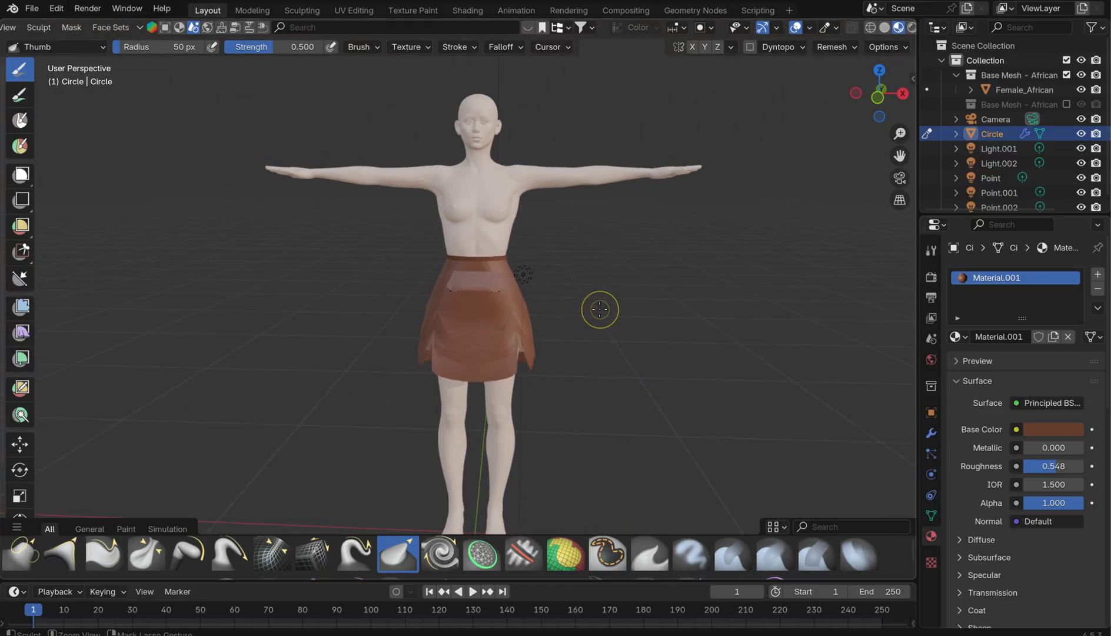
{"action": "middle_click_drag", "start_coordinate": [599, 308], "coordinate": [600, 310]}
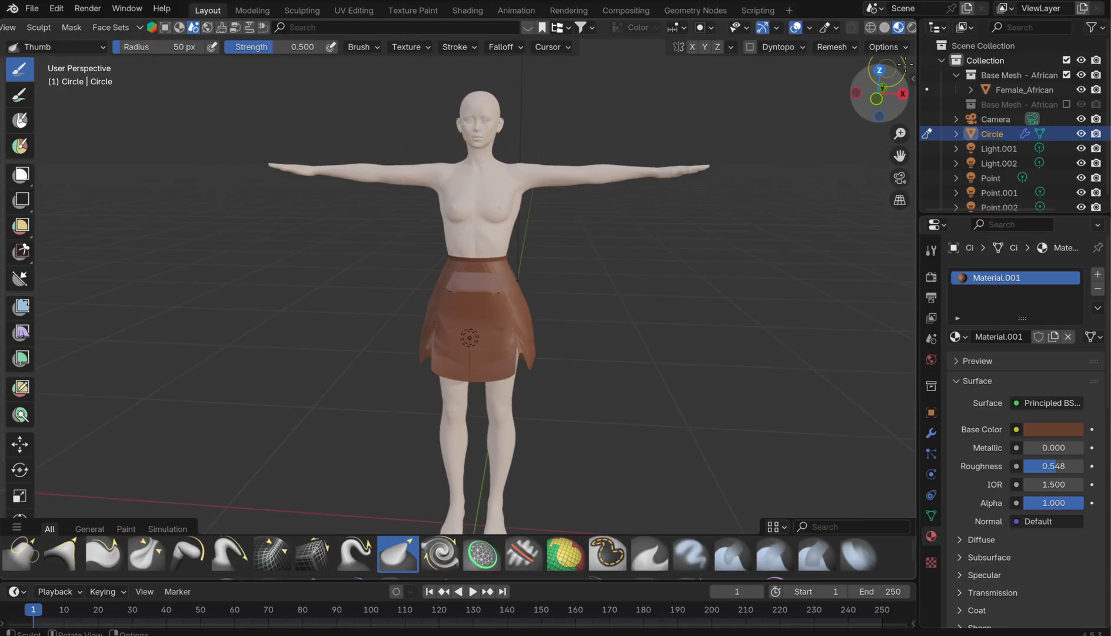
{"action": "right_click", "coordinate": [911, 28]}
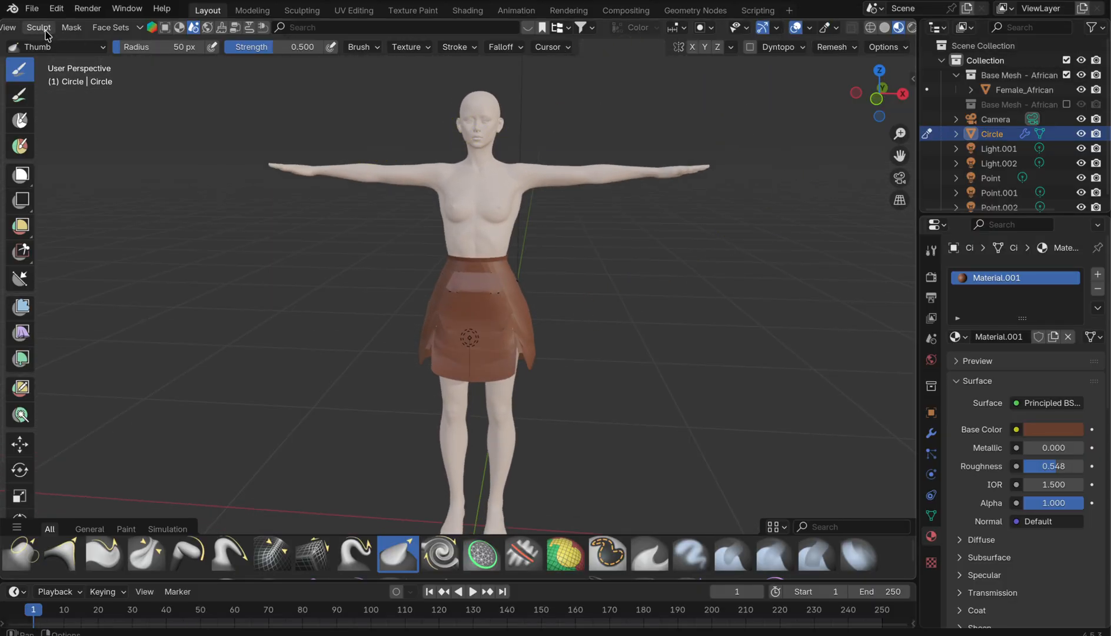
{"action": "scroll", "coordinate": [78, 27], "scroll_direction": "up", "scroll_amount": 3}
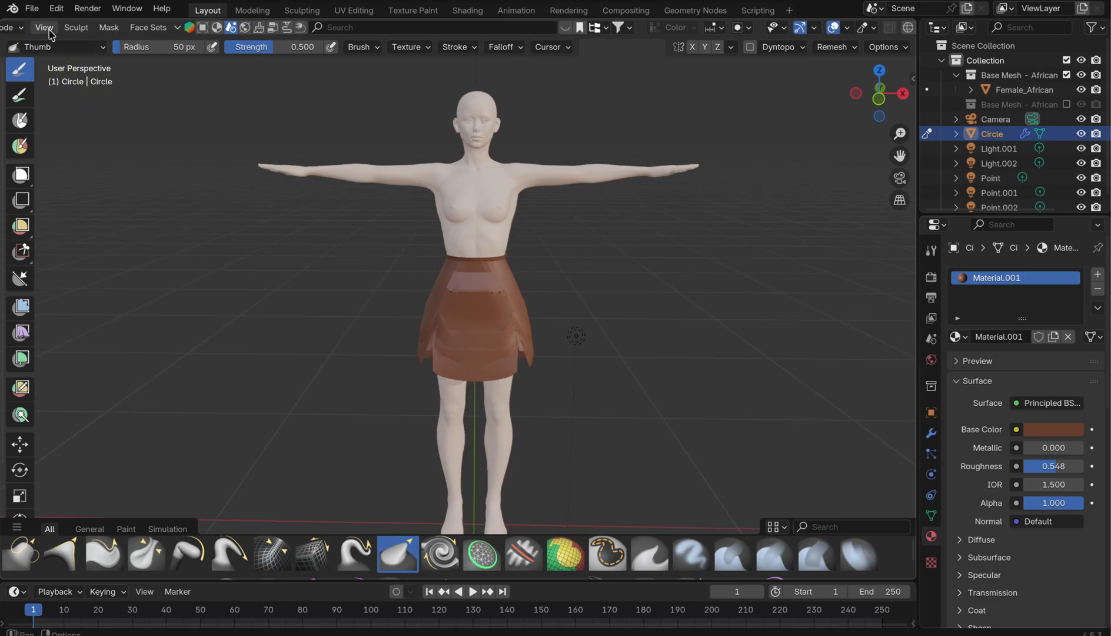
{"action": "left_click", "coordinate": [88, 27]}
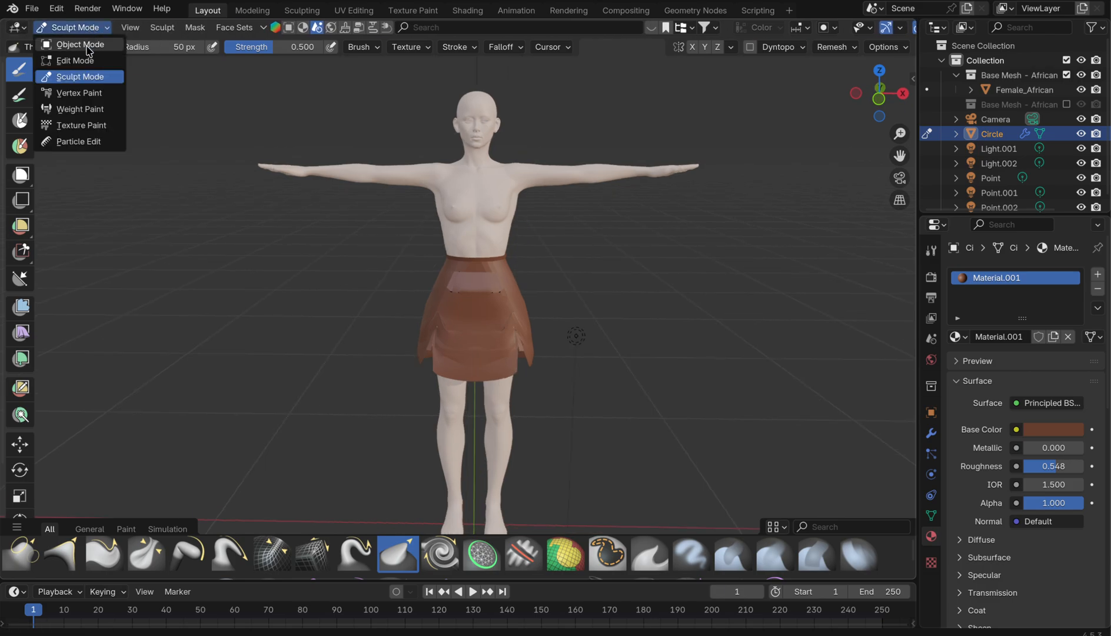
{"action": "left_click", "coordinate": [88, 45]}
{"action": "left_click", "coordinate": [889, 27]}
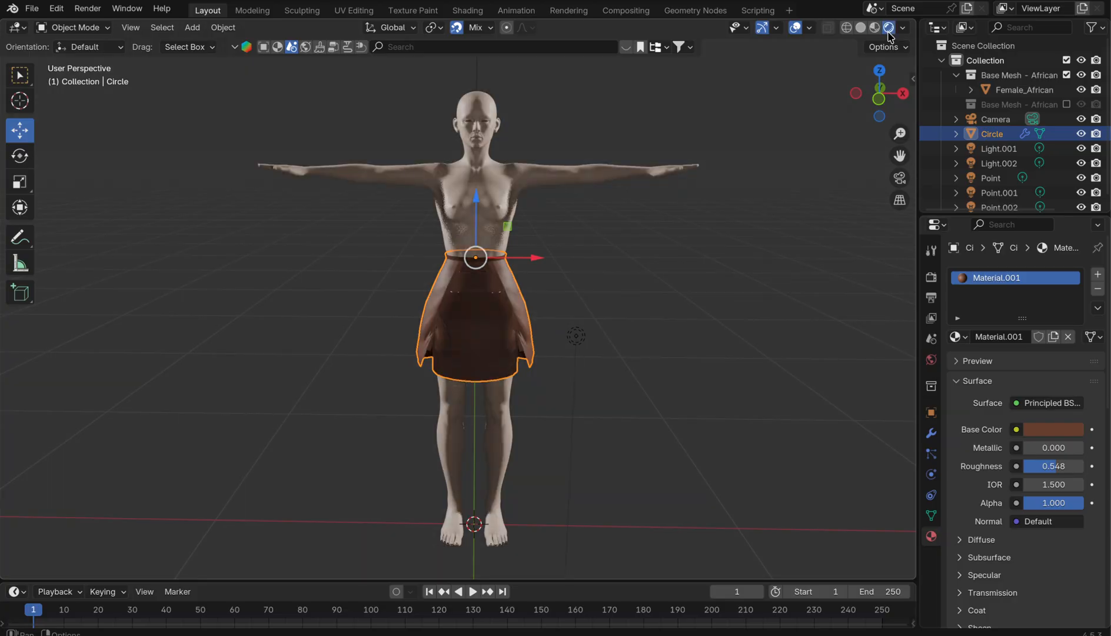